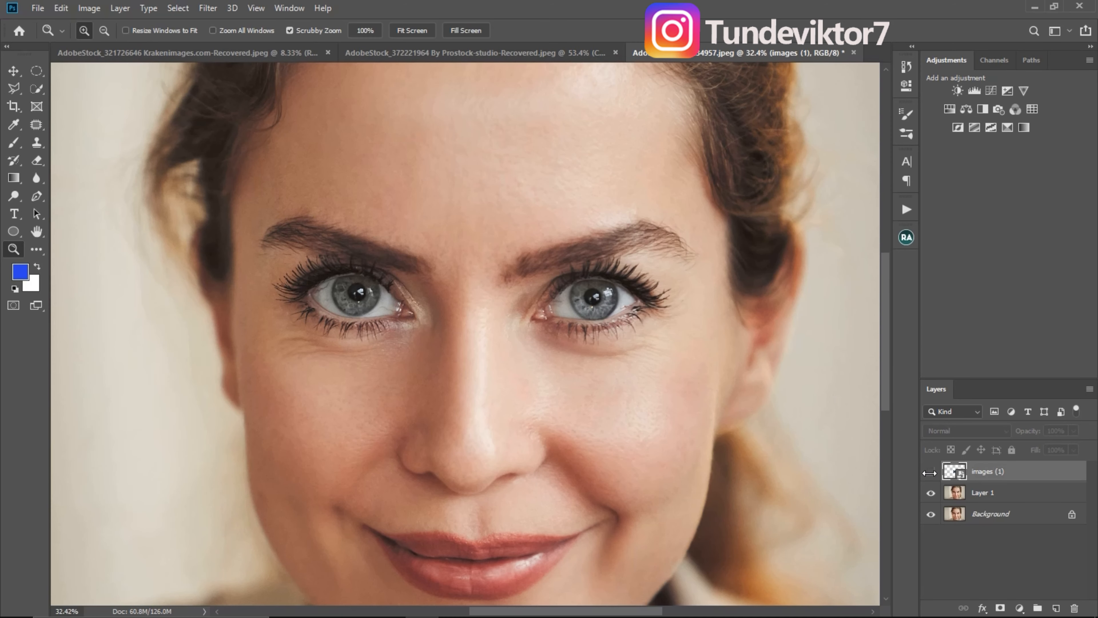
# Try scaling the images (1) iris picture to about 31.71% over one eye with the Soft Light blend mode
pyautogui.click(930, 471)
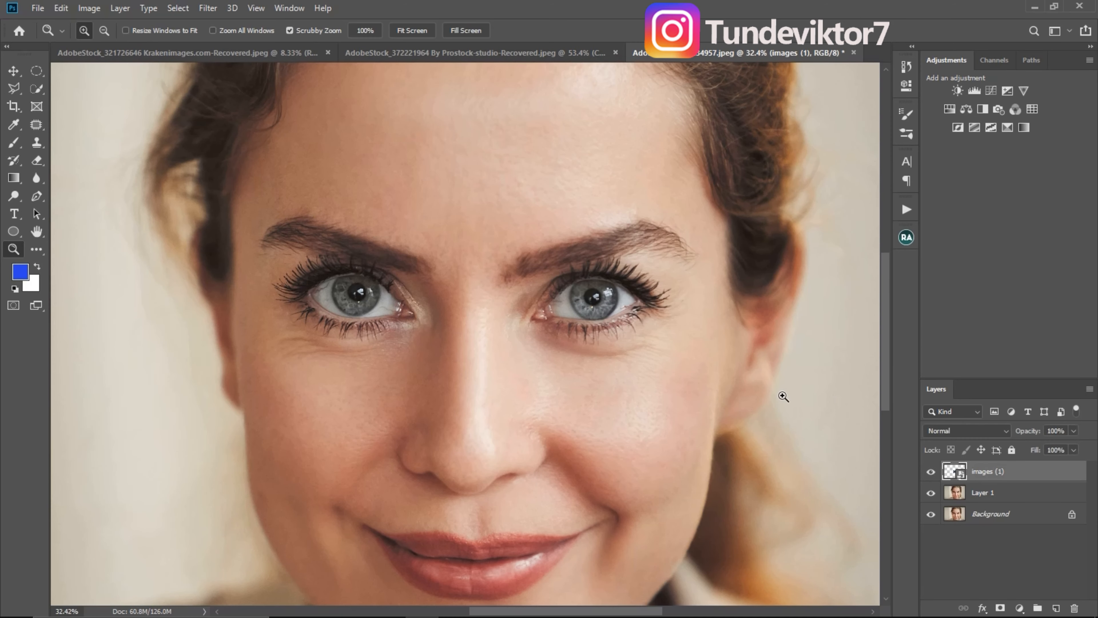
pyautogui.click(14, 71)
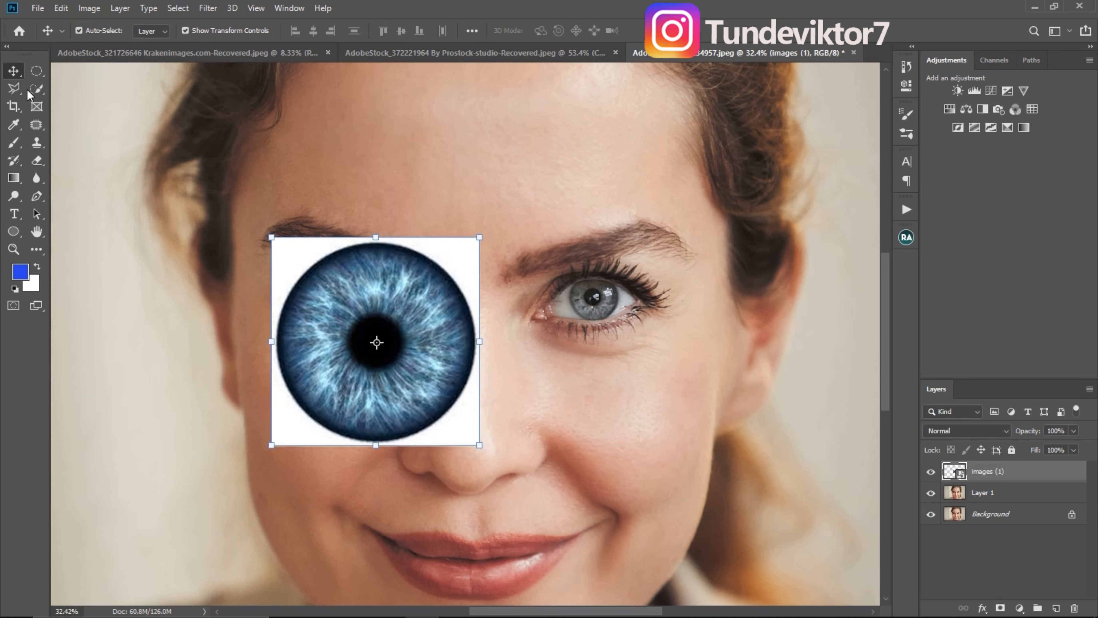
pyautogui.moveTo(480, 237); pyautogui.dragTo(375, 280)
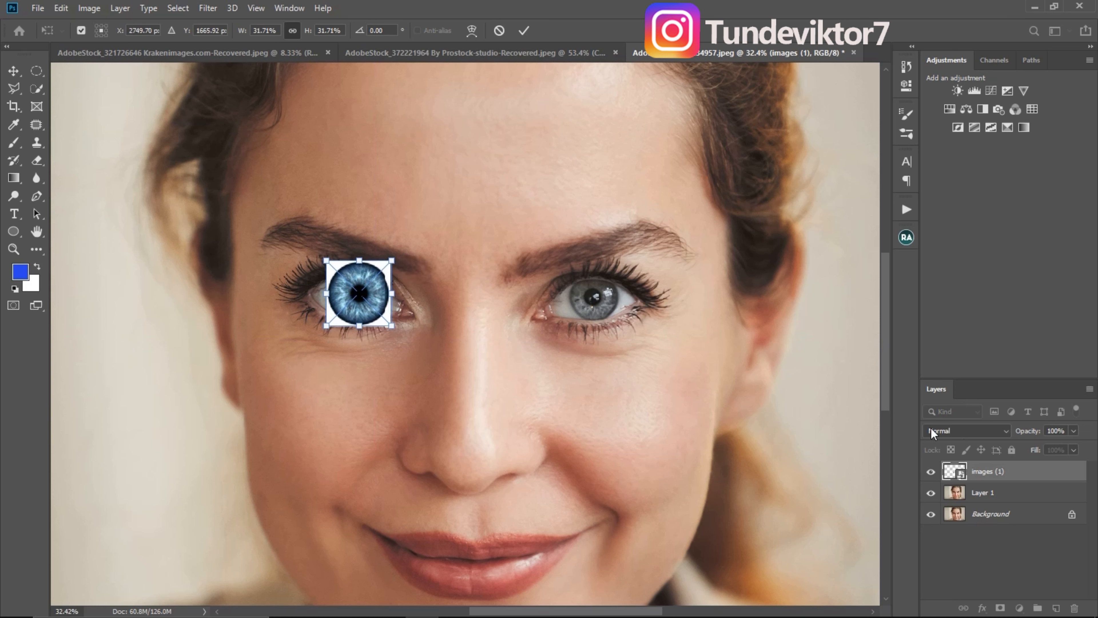
pyautogui.click(963, 431)
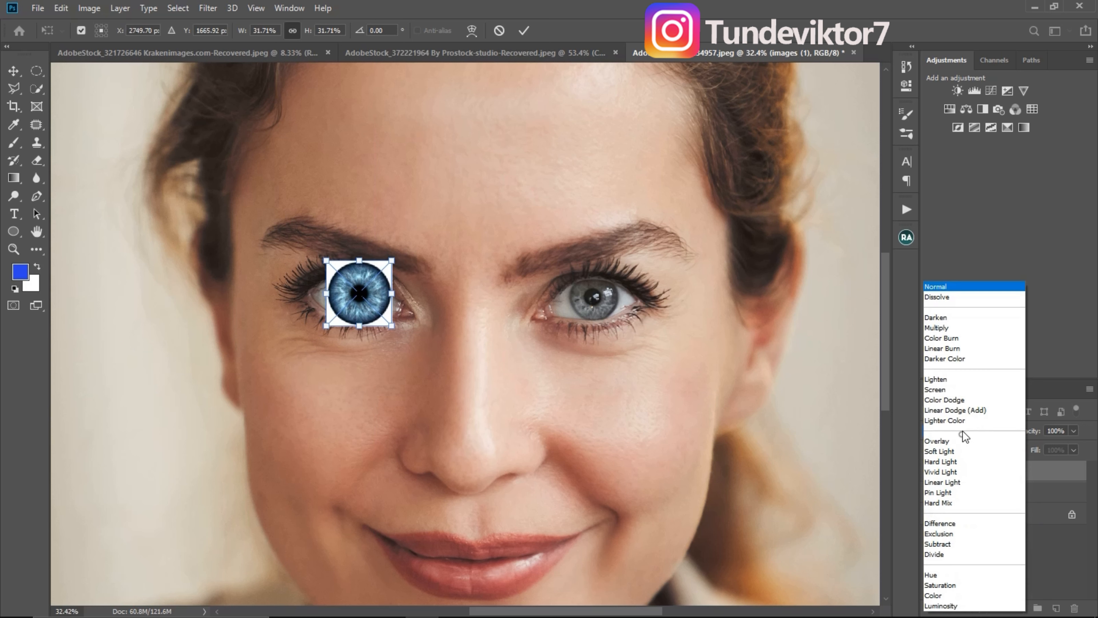
pyautogui.click(951, 451)
pyautogui.moveTo(373, 304); pyautogui.dragTo(370, 301)
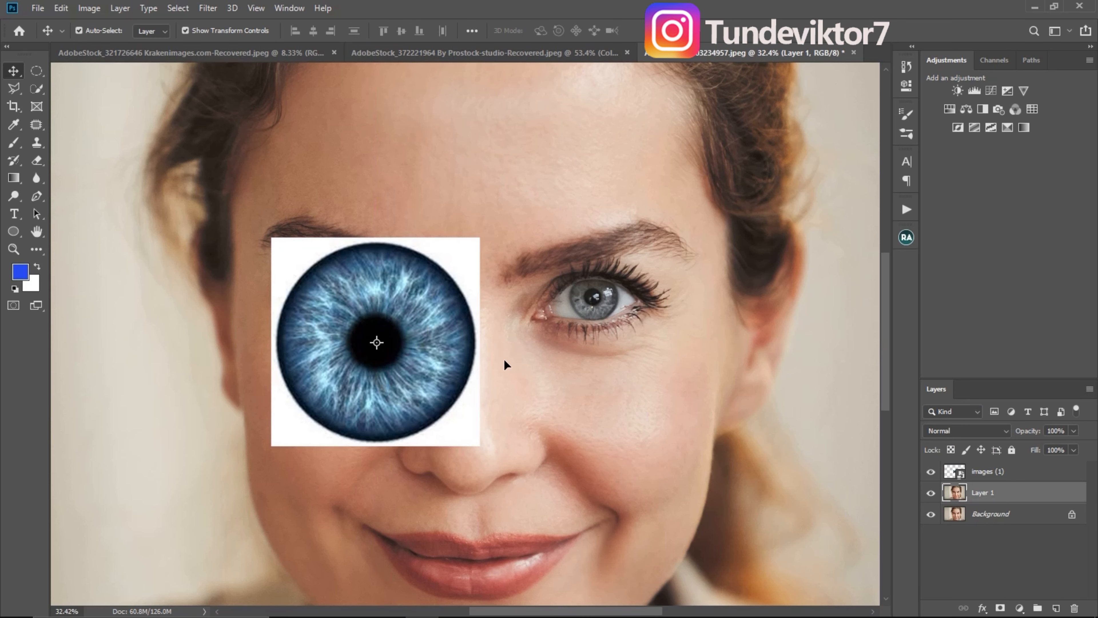
# Delete the images (1) iris layer
pyautogui.click(979, 479)
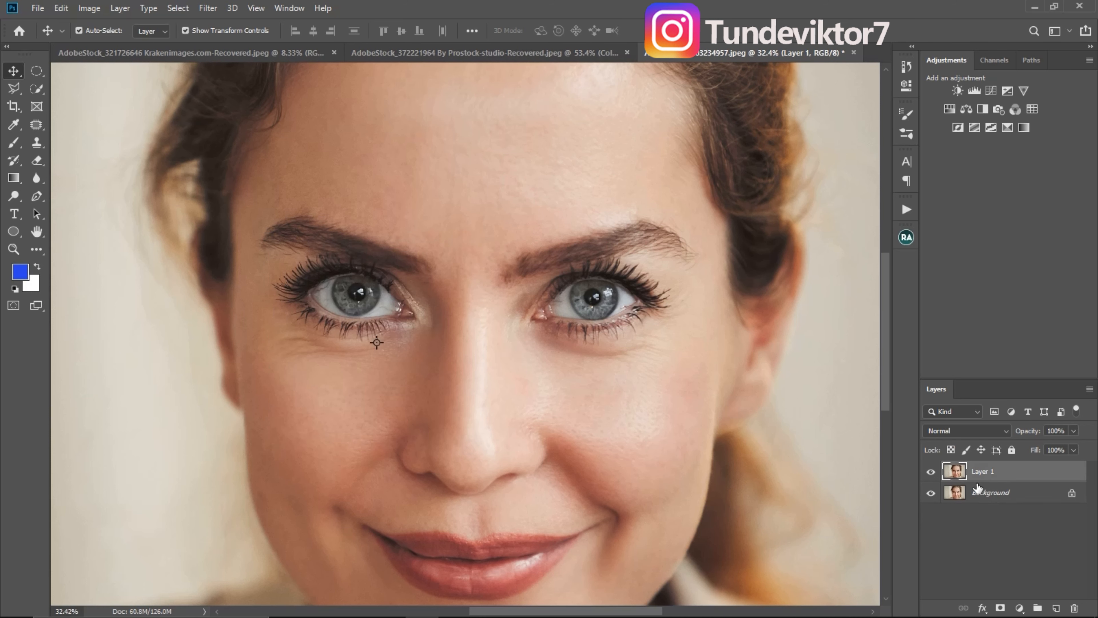
# Select both irises with the Elliptical Marquee, adding the second iris to the first selection
pyautogui.moveTo(488, 241); pyautogui.dragTo(503, 241)
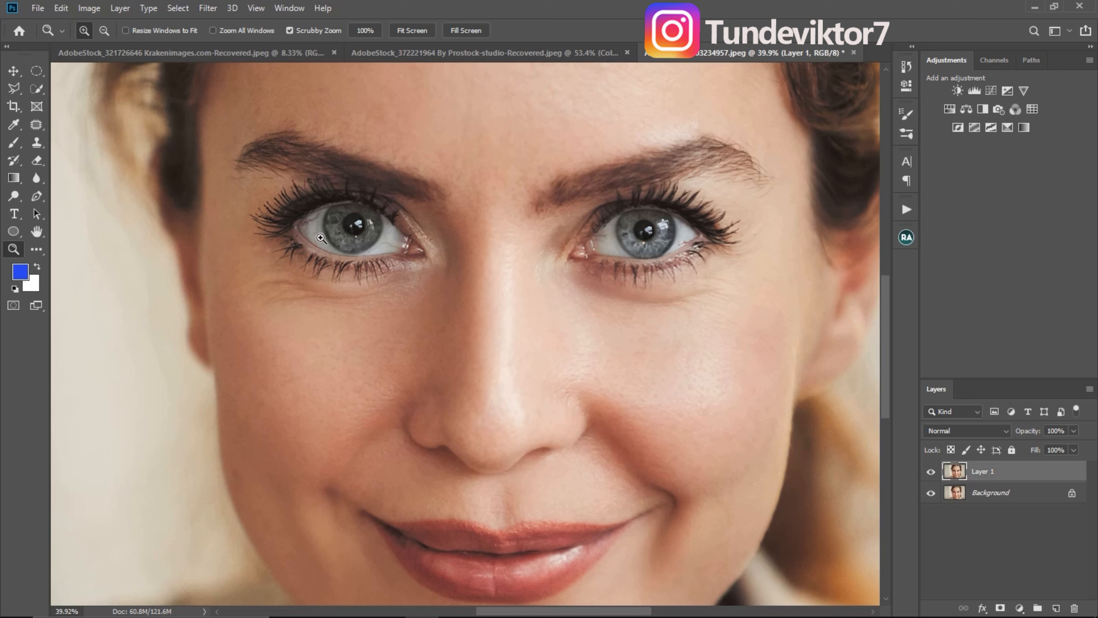
pyautogui.click(37, 72)
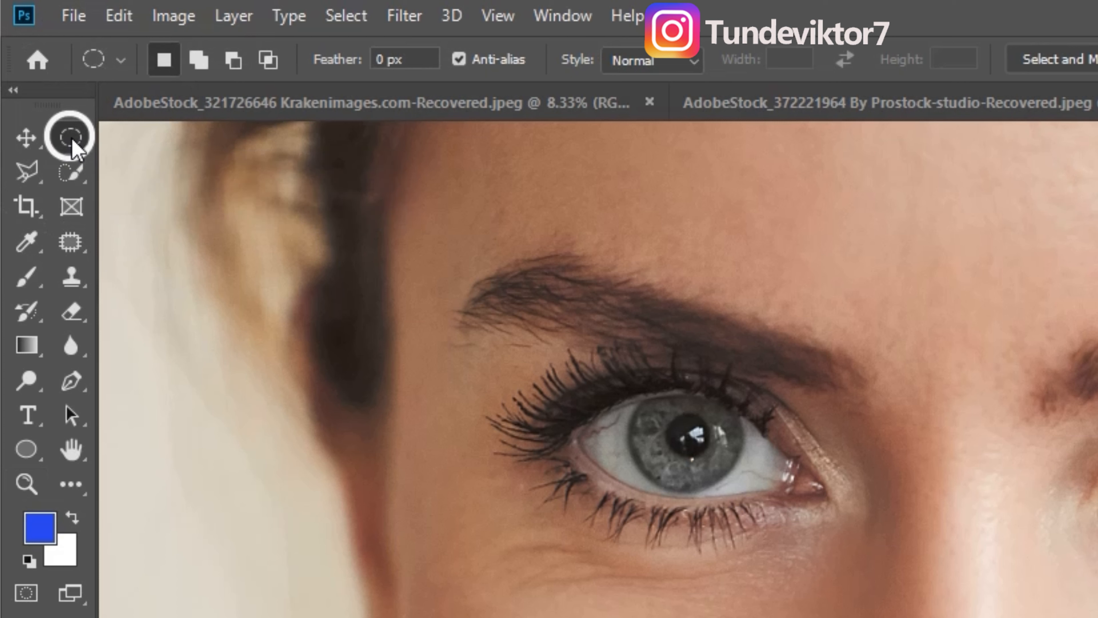
pyautogui.moveTo(74, 147); pyautogui.dragTo(244, 170)
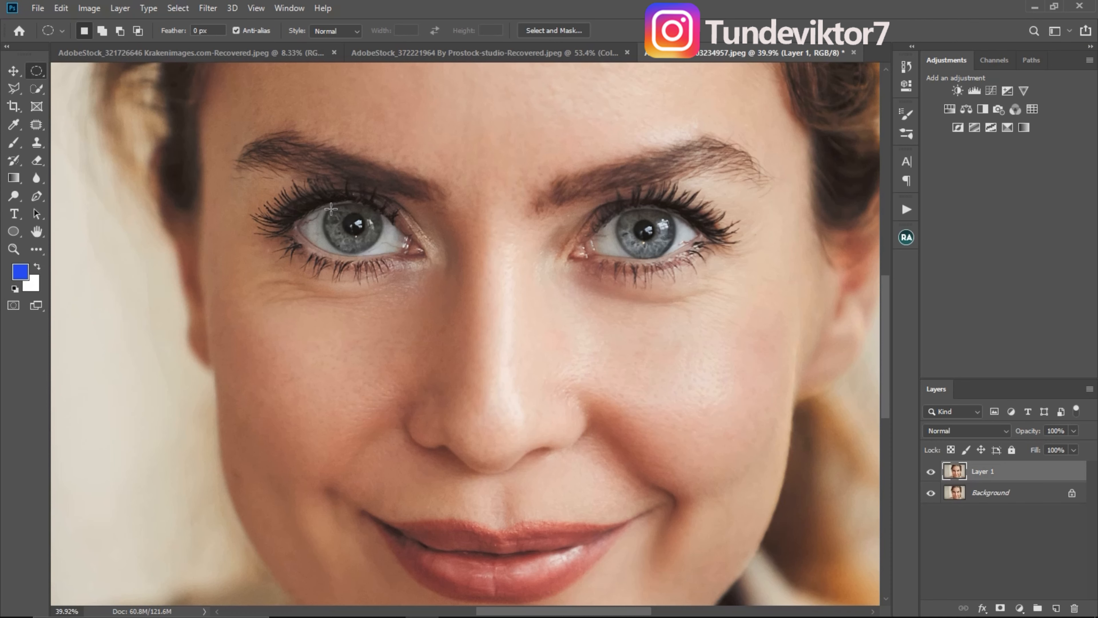
pyautogui.moveTo(331, 209); pyautogui.dragTo(379, 250)
pyautogui.press('shift')
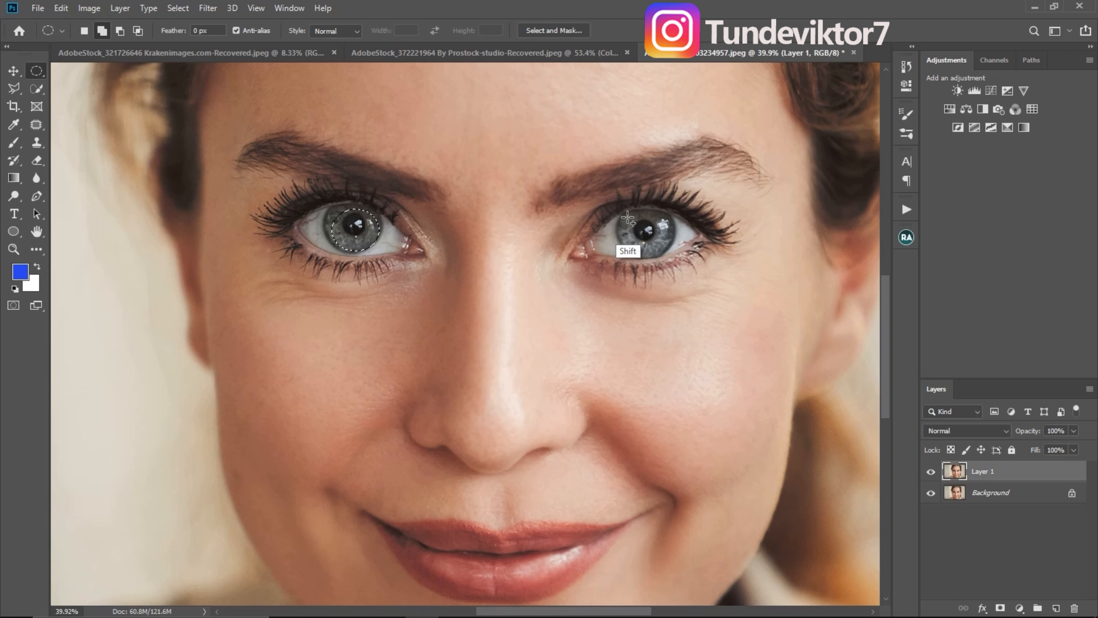
pyautogui.moveTo(627, 218); pyautogui.dragTo(669, 258)
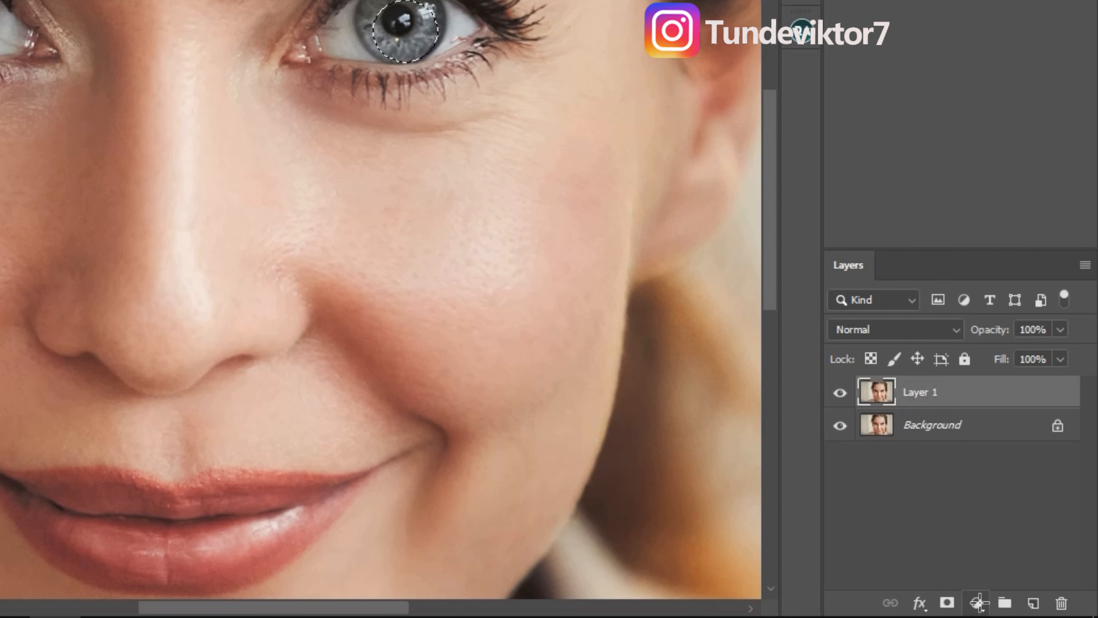
# Add a Solid Color fill layer in blue #2a46eb over the selected irises
pyautogui.click(1019, 608)
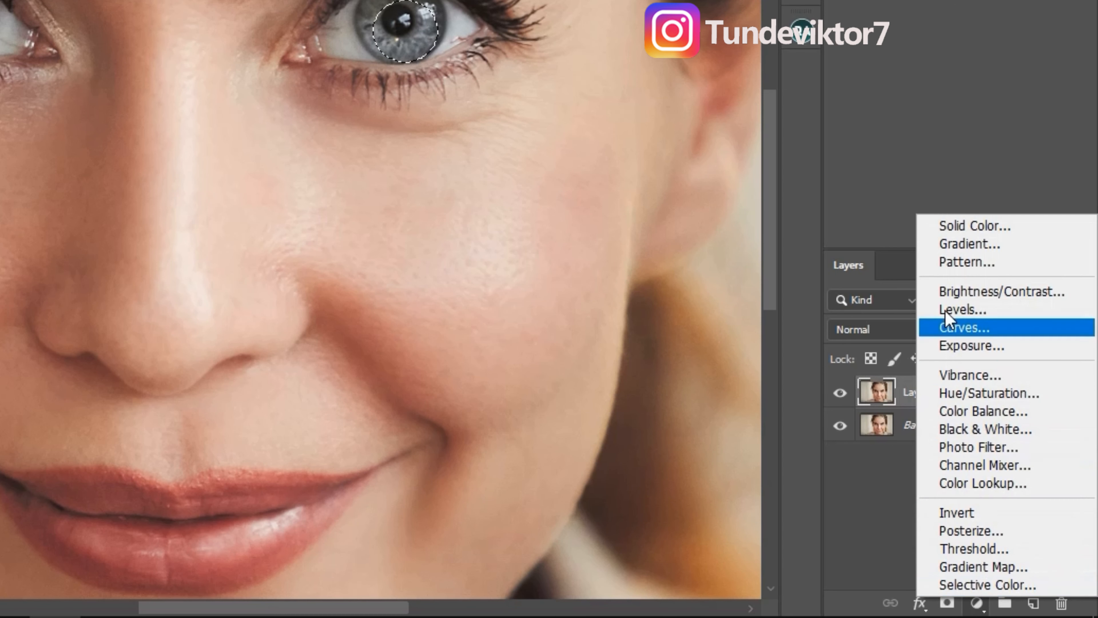
pyautogui.click(951, 225)
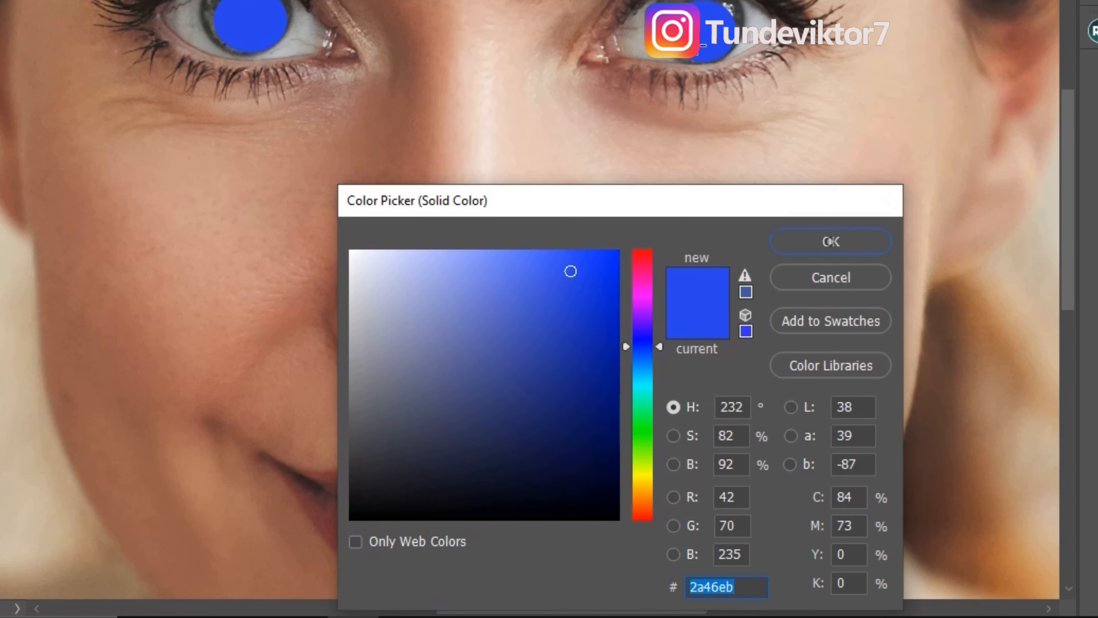
pyautogui.click(830, 241)
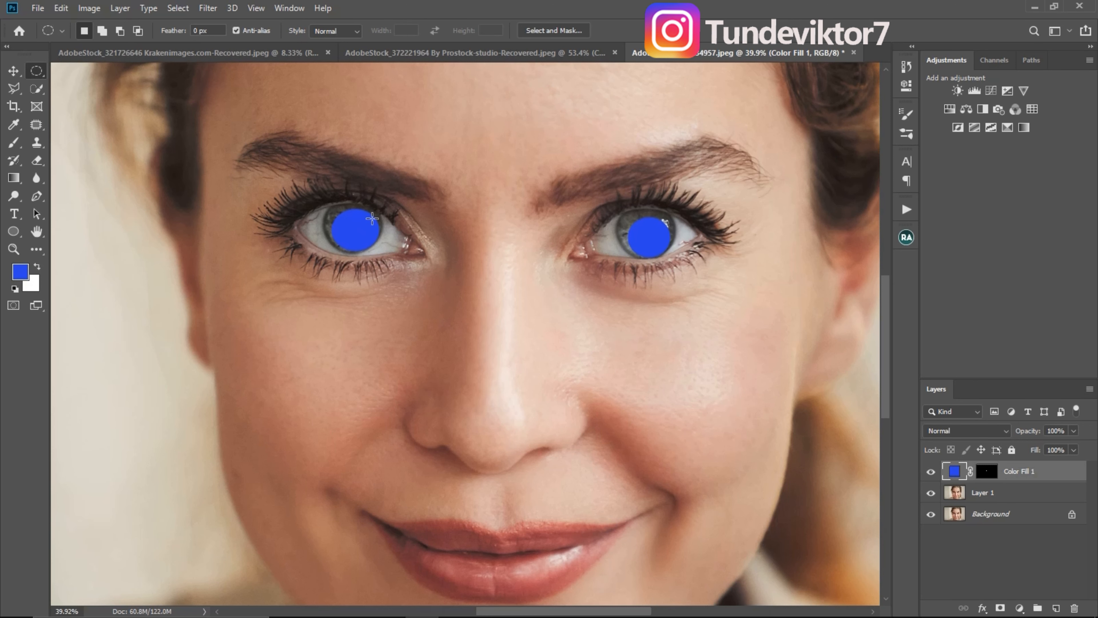
# Brush on the Color Fill 1 mask with black and white to hide and reveal blue along the first iris's upper edge
pyautogui.moveTo(366, 229); pyautogui.dragTo(503, 259)
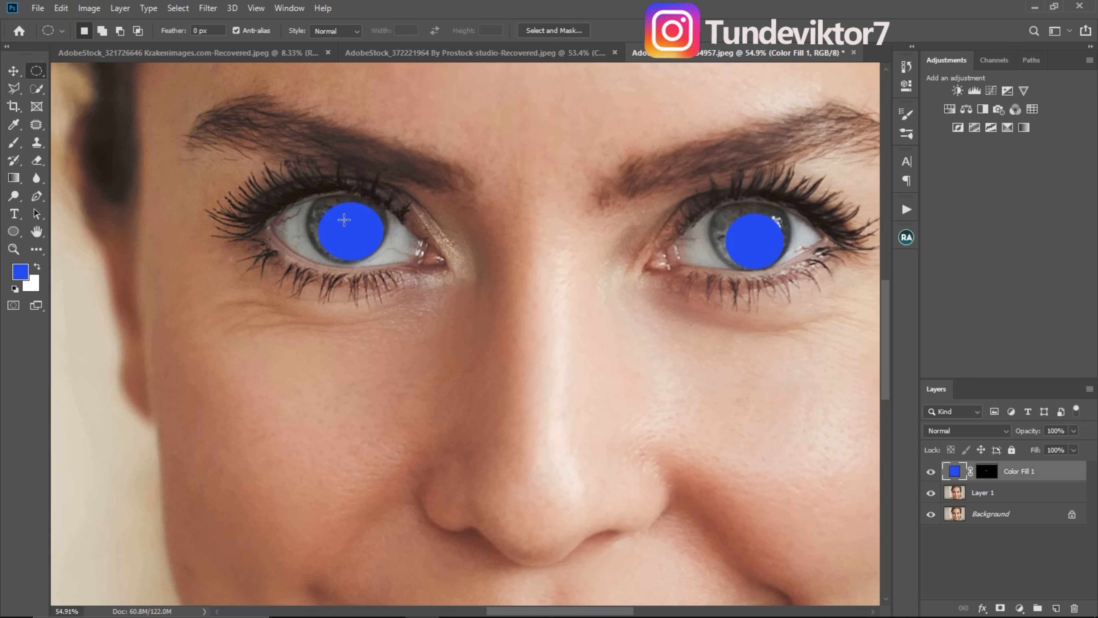
pyautogui.moveTo(329, 210); pyautogui.dragTo(387, 198)
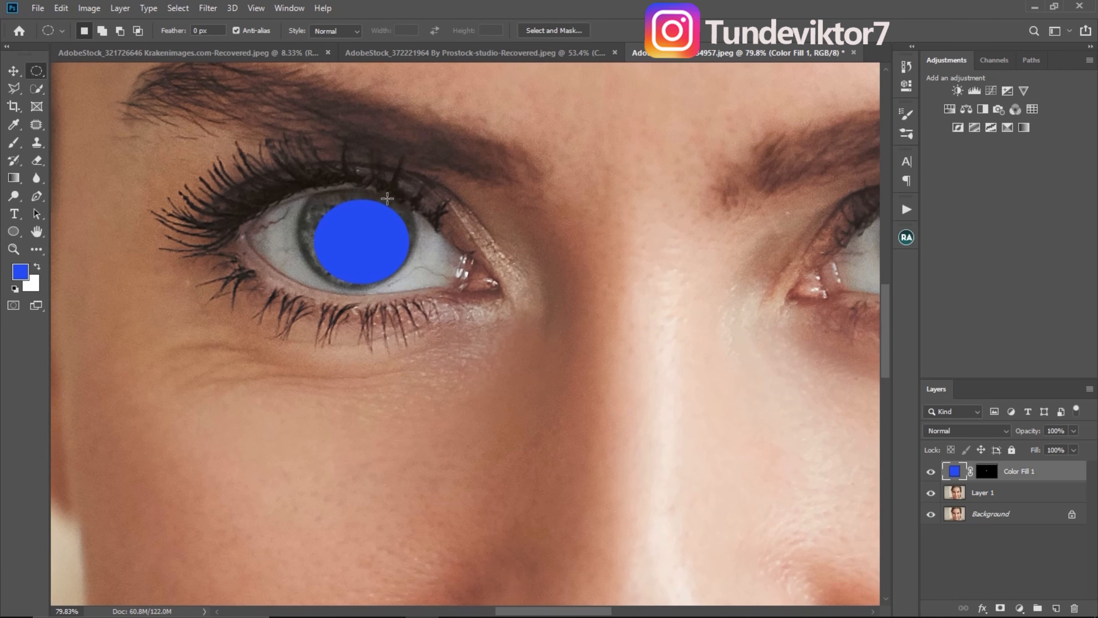
pyautogui.moveTo(637, 286)
pyautogui.mouseDown()
pyautogui.moveTo(497, 231)
pyautogui.moveTo(400, 228)
pyautogui.mouseUp()
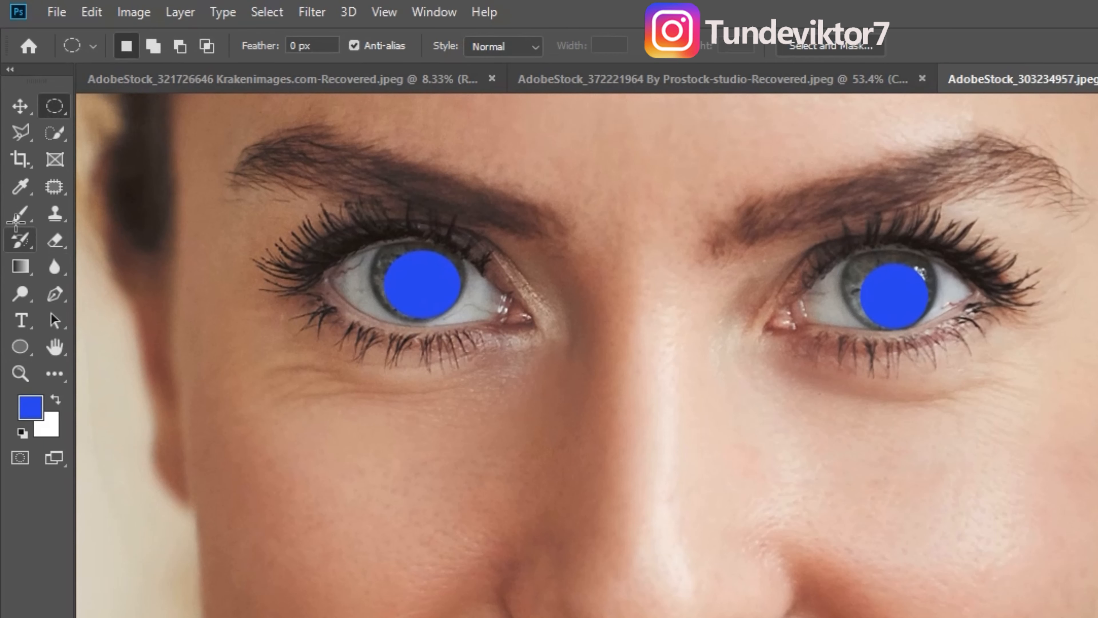
pyautogui.click(14, 145)
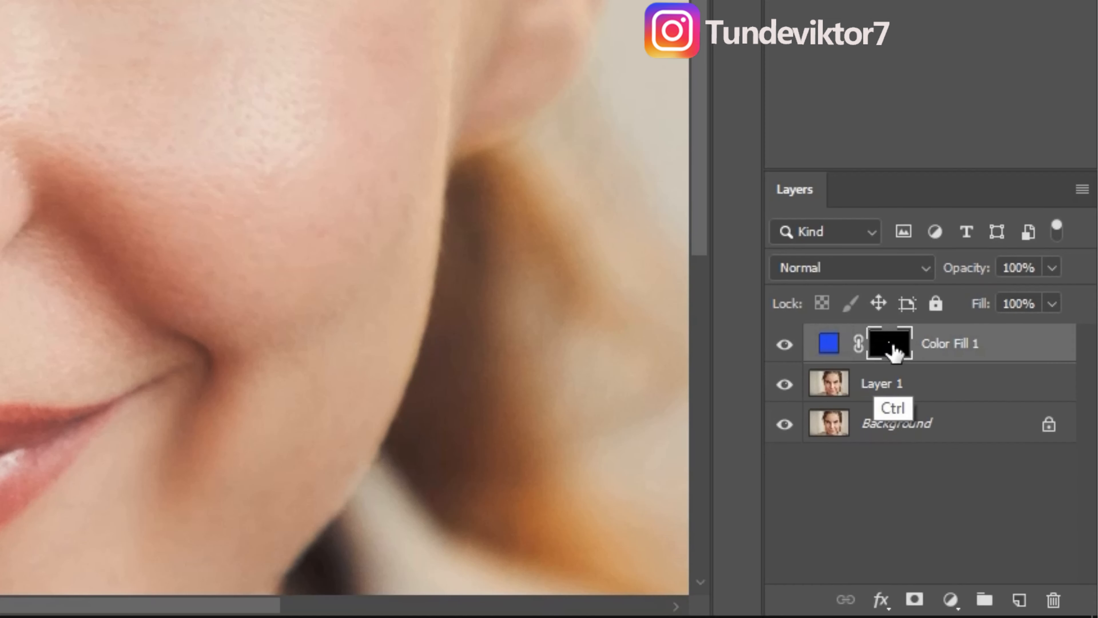
pyautogui.keyDown('ctrl'); pyautogui.click(890, 345); pyautogui.keyUp('ctrl')
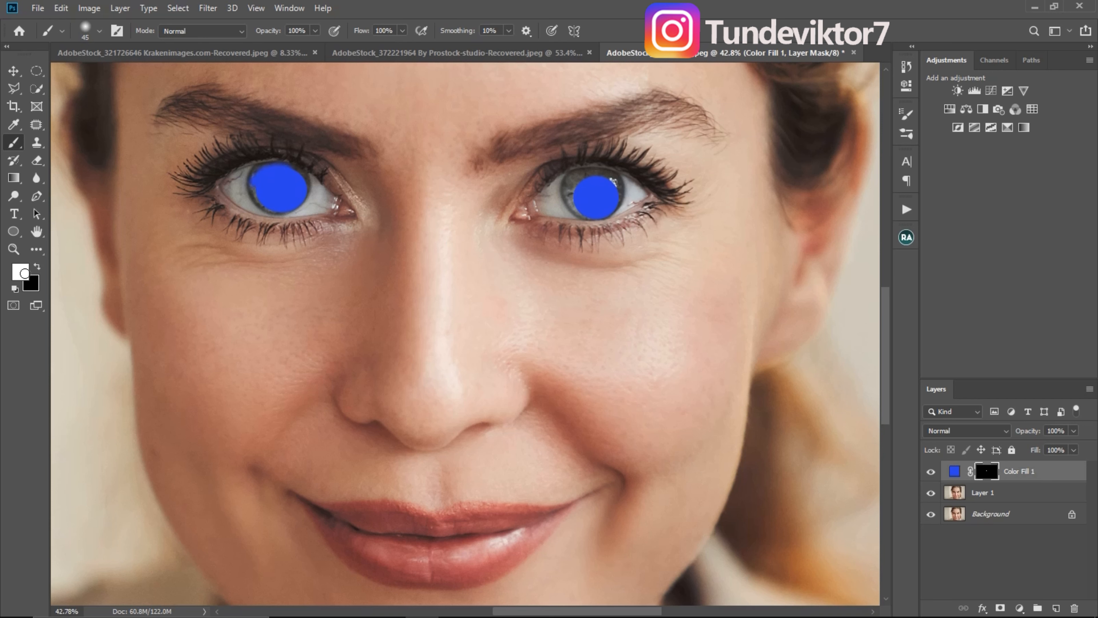
pyautogui.press('ctrl')
pyautogui.press('ctrl')
pyautogui.press('ctrl')
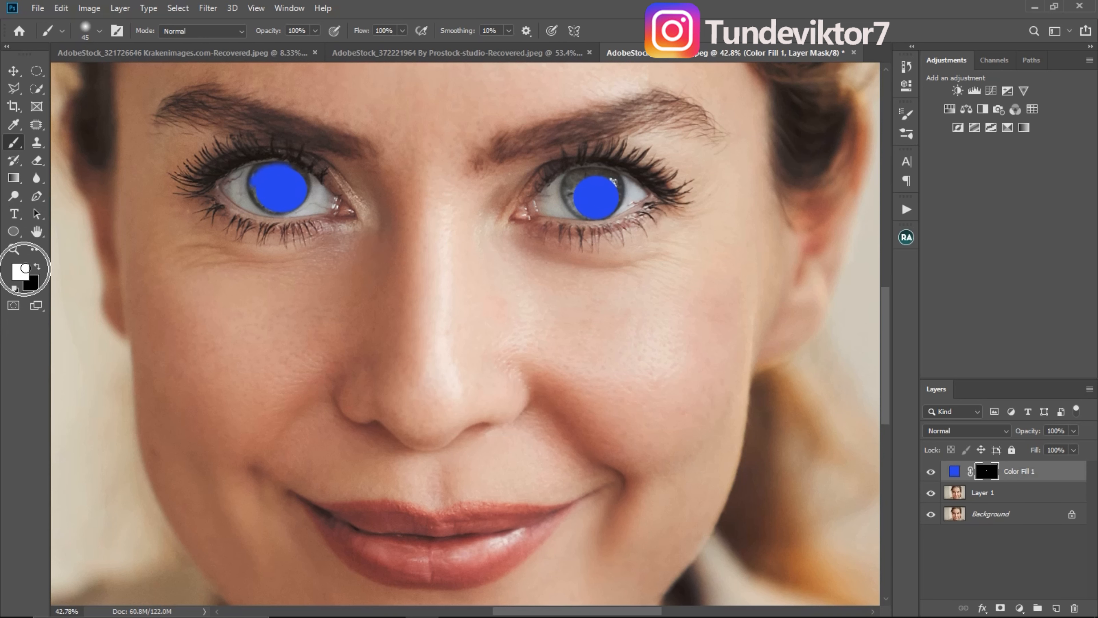
pyautogui.click(38, 267)
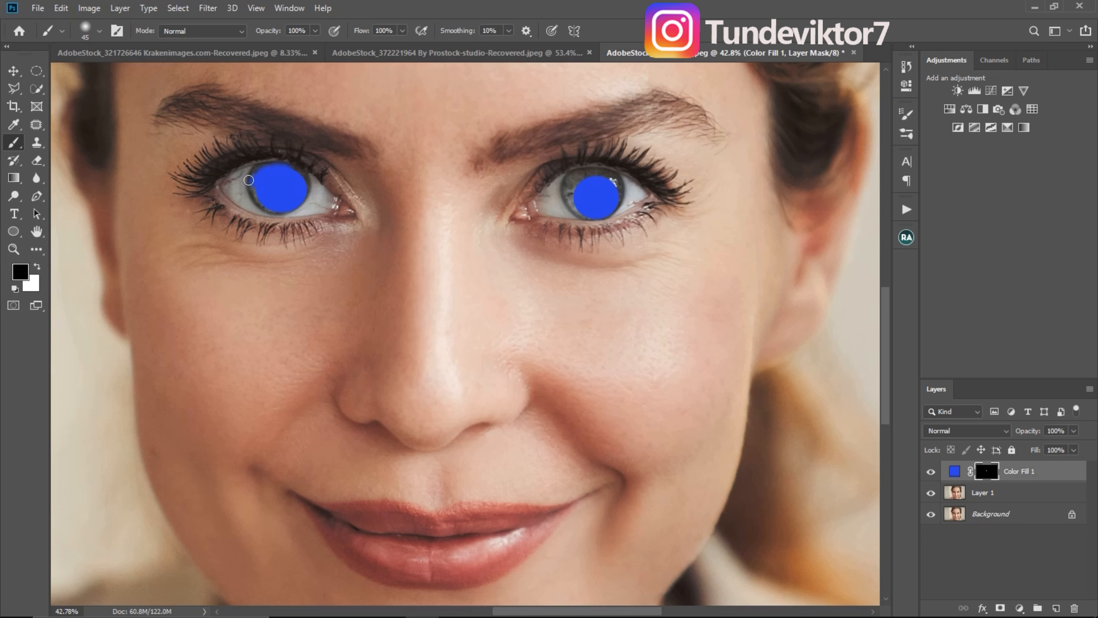
pyautogui.moveTo(272, 173); pyautogui.dragTo(281, 170)
pyautogui.press('x')
pyautogui.moveTo(276, 171)
pyautogui.mouseDown()
pyautogui.moveTo(323, 194)
pyautogui.moveTo(359, 193)
pyautogui.moveTo(287, 163)
pyautogui.moveTo(237, 176)
pyautogui.moveTo(229, 197)
pyautogui.moveTo(296, 182)
pyautogui.moveTo(281, 178)
pyautogui.mouseUp()
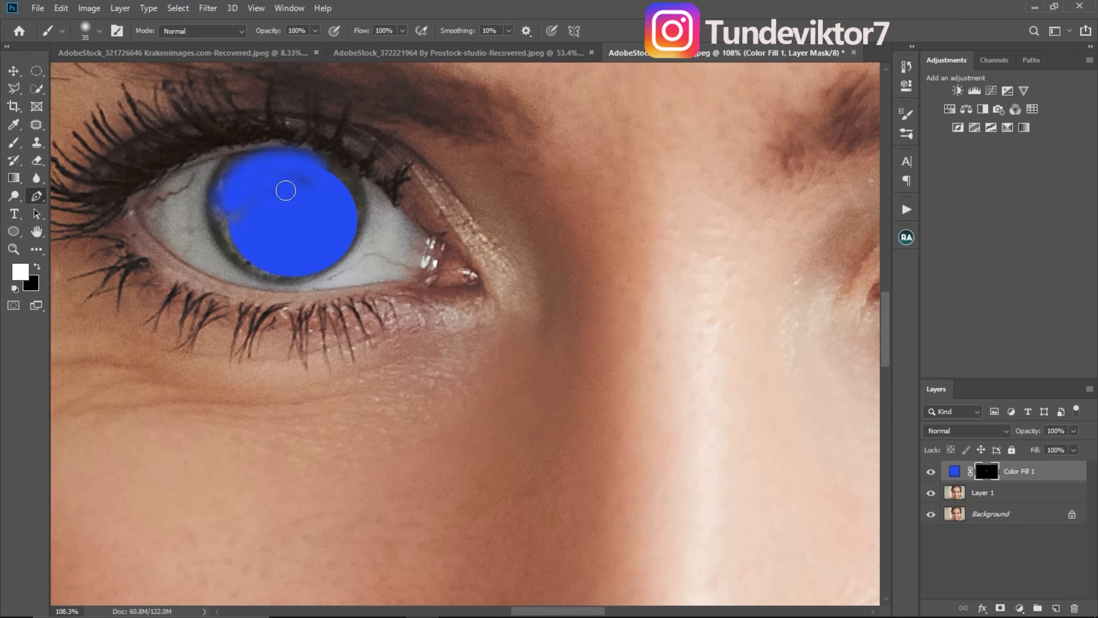
pyautogui.press('p')
pyautogui.click(312, 164)
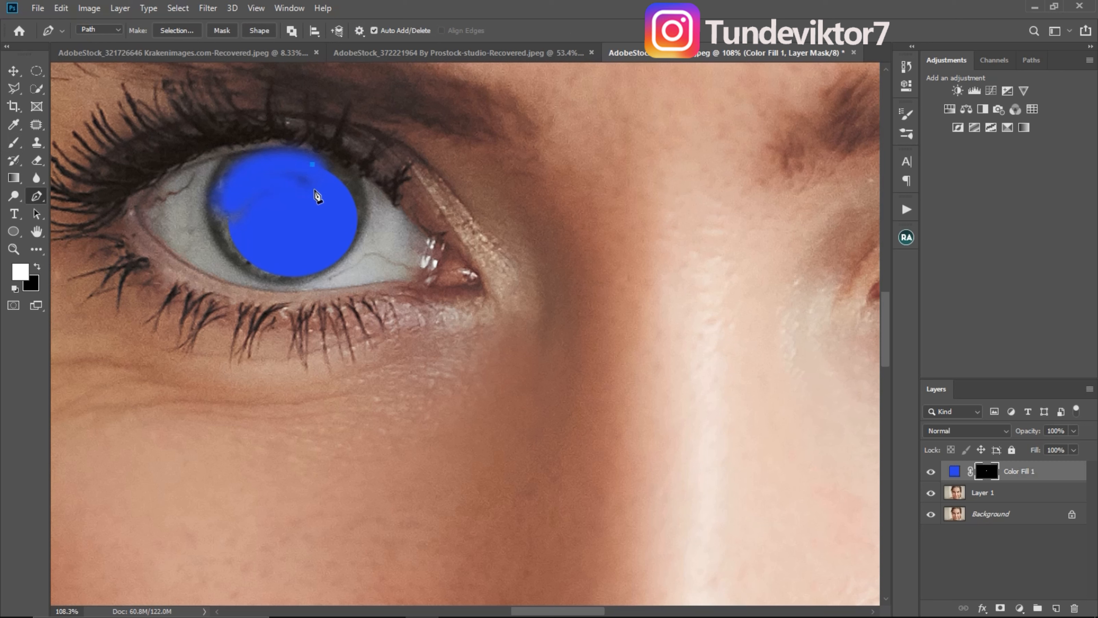
pyautogui.press('ctrl')
# Paint white on the fill layer's mask with a size 20 brush until blue covers the entire first iris
pyautogui.press('b')
pyautogui.moveTo(328, 172)
pyautogui.mouseDown()
pyautogui.moveTo(357, 215)
pyautogui.moveTo(345, 244)
pyautogui.mouseUp()
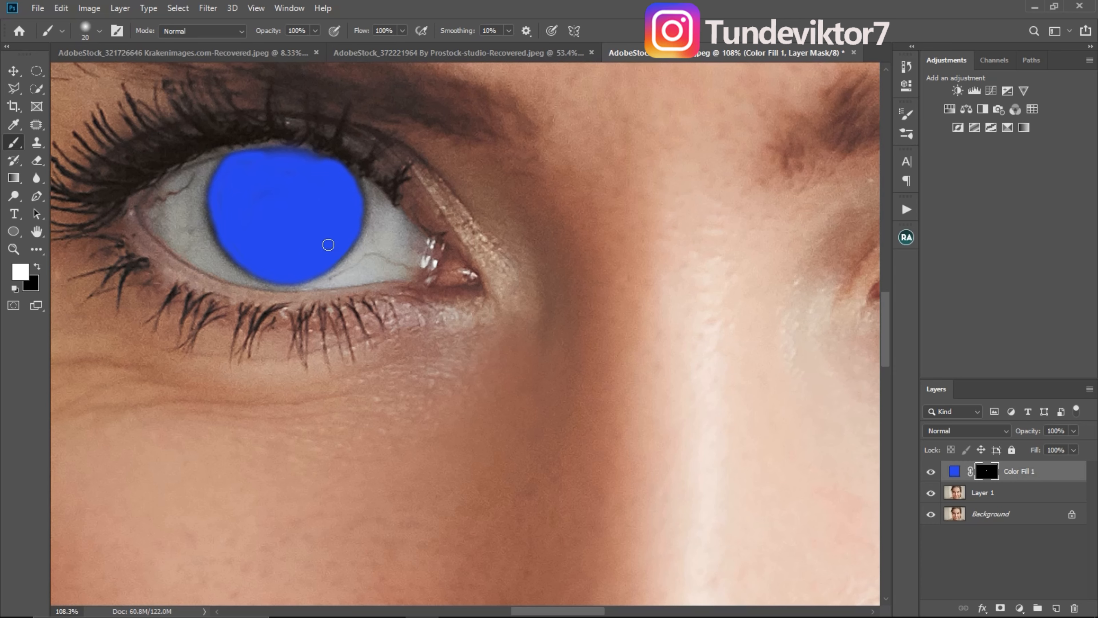
# Paint white on the fill layer's mask over the uncovered parts of the other eye's iris
pyautogui.hscroll(10, 546, 266)
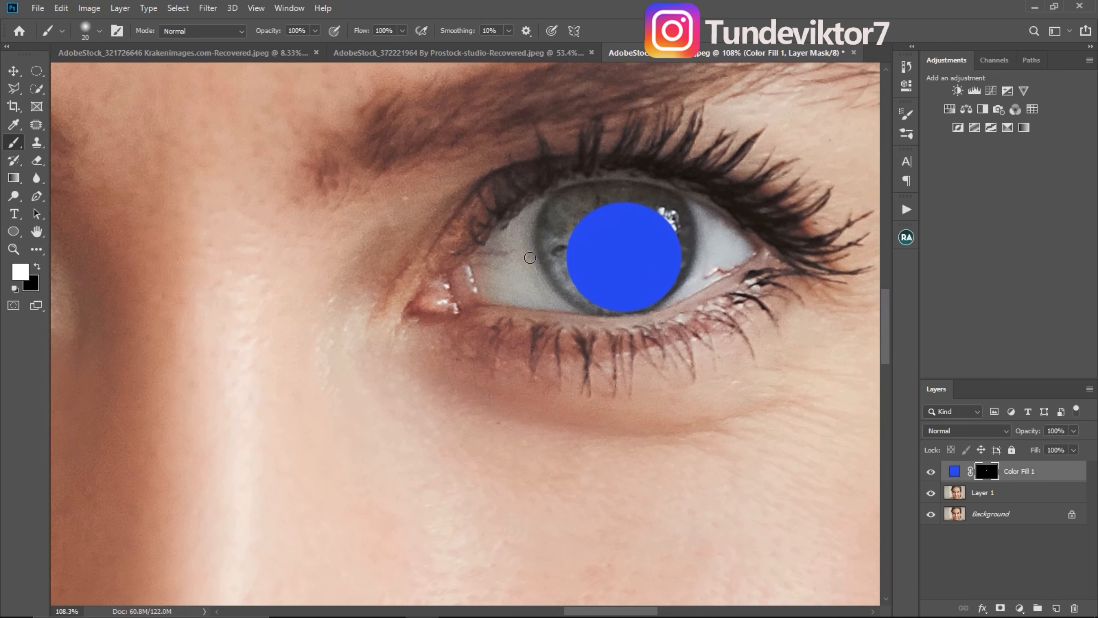
pyautogui.moveTo(568, 287); pyautogui.dragTo(559, 271)
pyautogui.moveTo(547, 212)
pyautogui.mouseDown()
pyautogui.moveTo(644, 190)
pyautogui.moveTo(686, 245)
pyautogui.moveTo(641, 305)
pyautogui.moveTo(541, 256)
pyautogui.moveTo(661, 220)
pyautogui.moveTo(586, 217)
pyautogui.mouseUp()
pyautogui.press('z')
pyautogui.moveTo(522, 272); pyautogui.dragTo(394, 272)
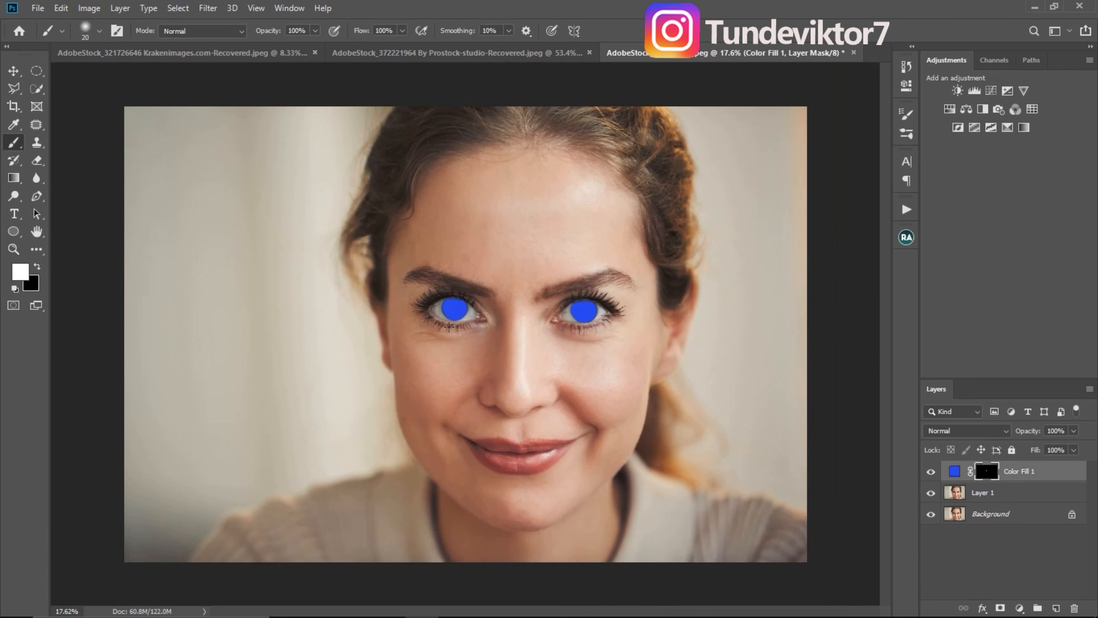
# Set the blend mode of the Color Fill 1 layer to Overlay
pyautogui.click(954, 478)
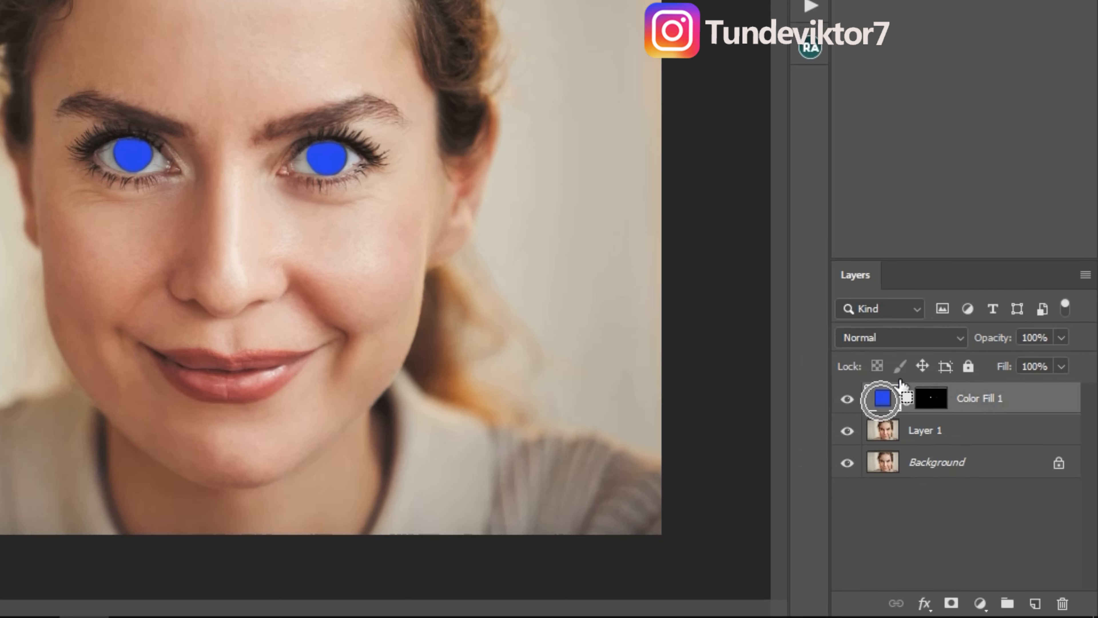
pyautogui.click(895, 337)
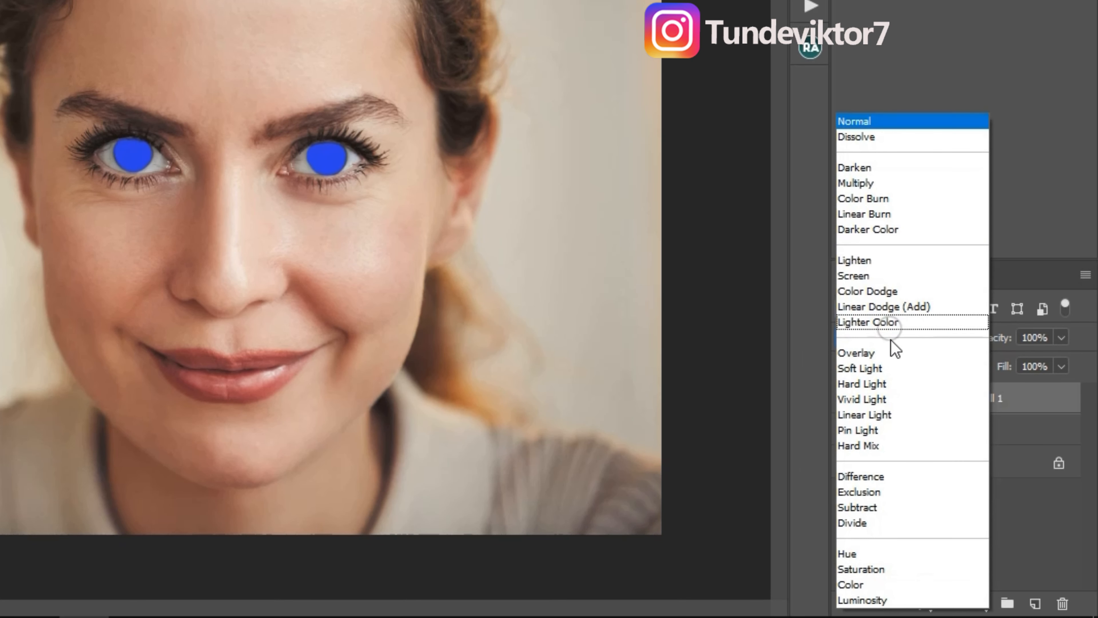
pyautogui.click(878, 354)
pyautogui.click(564, 322)
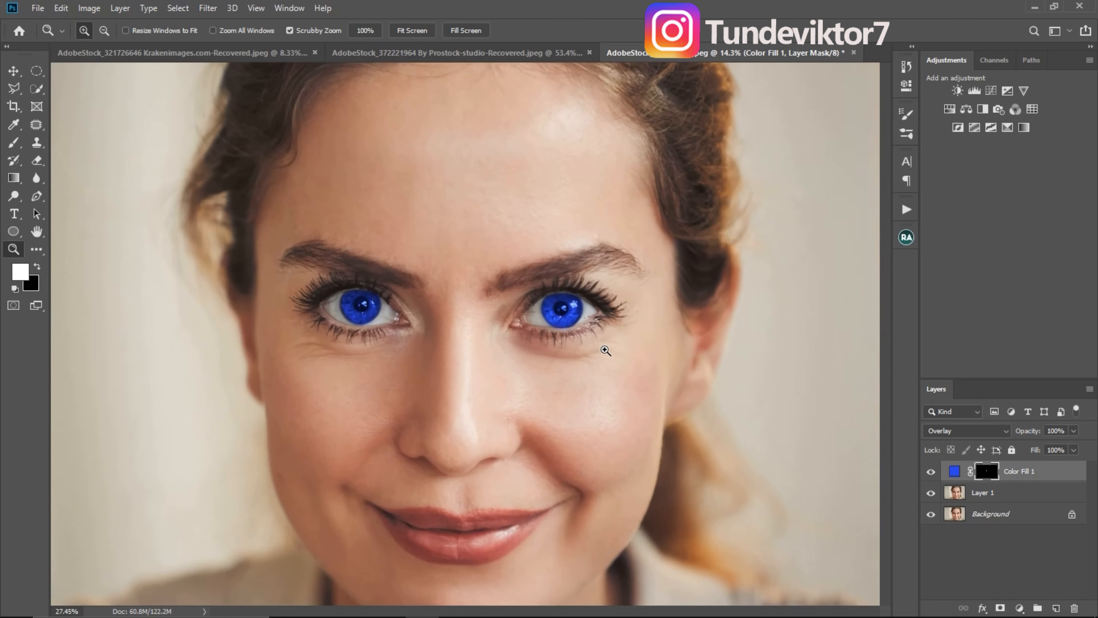
pyautogui.press('b')
pyautogui.hotkey('ctrl', '2')
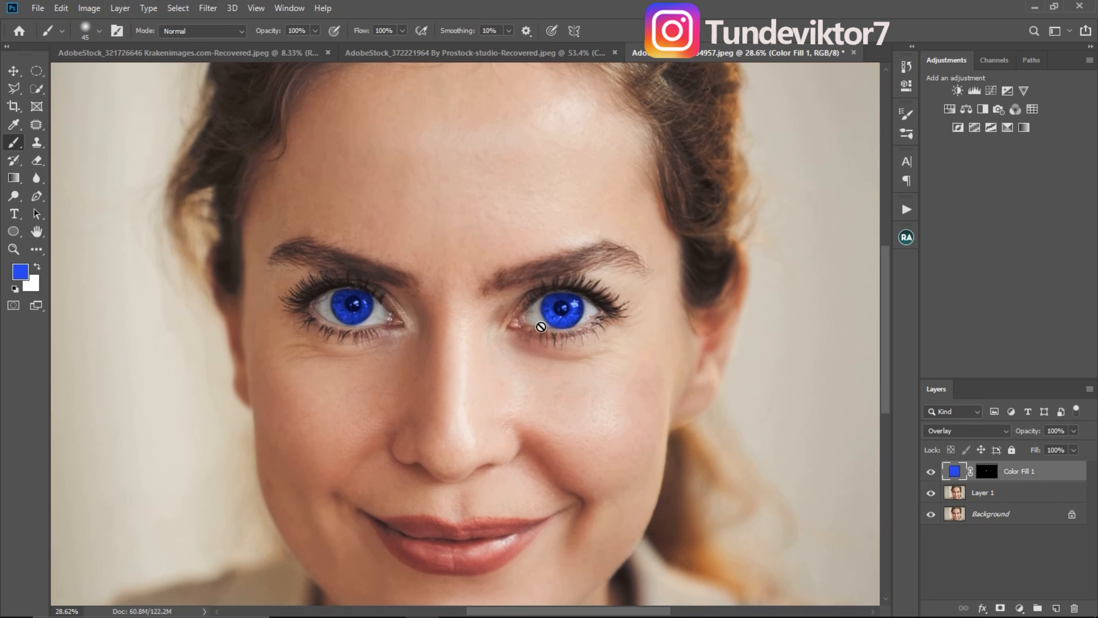
# Change the fill colour of the Color Fill 1 layer to a bright yellow-green, d3f70a
pyautogui.click(986, 470)
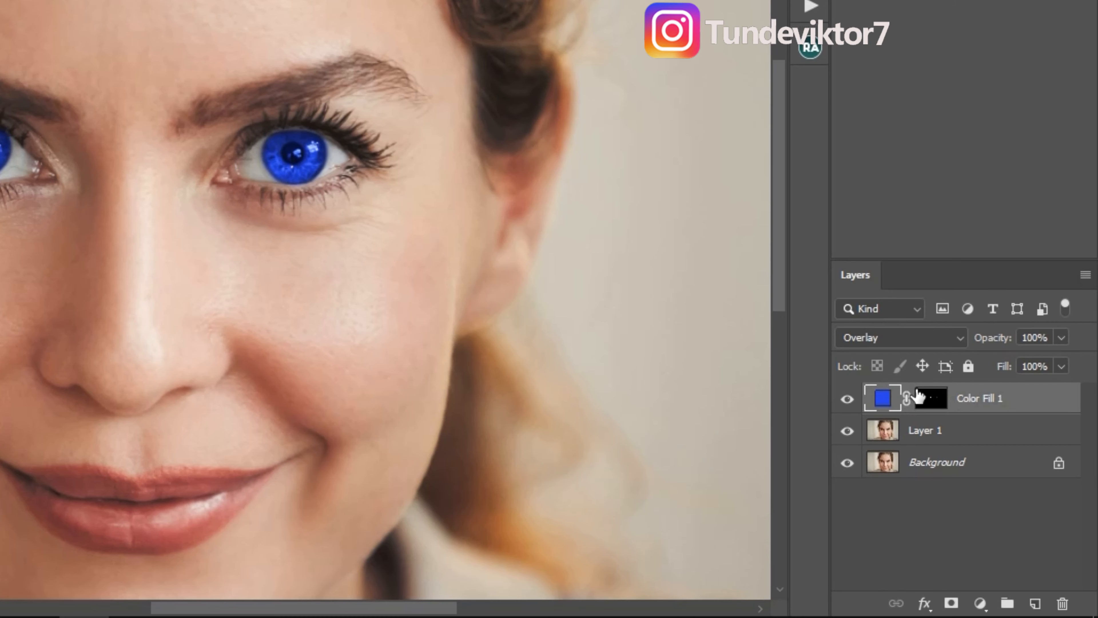
pyautogui.click(954, 470)
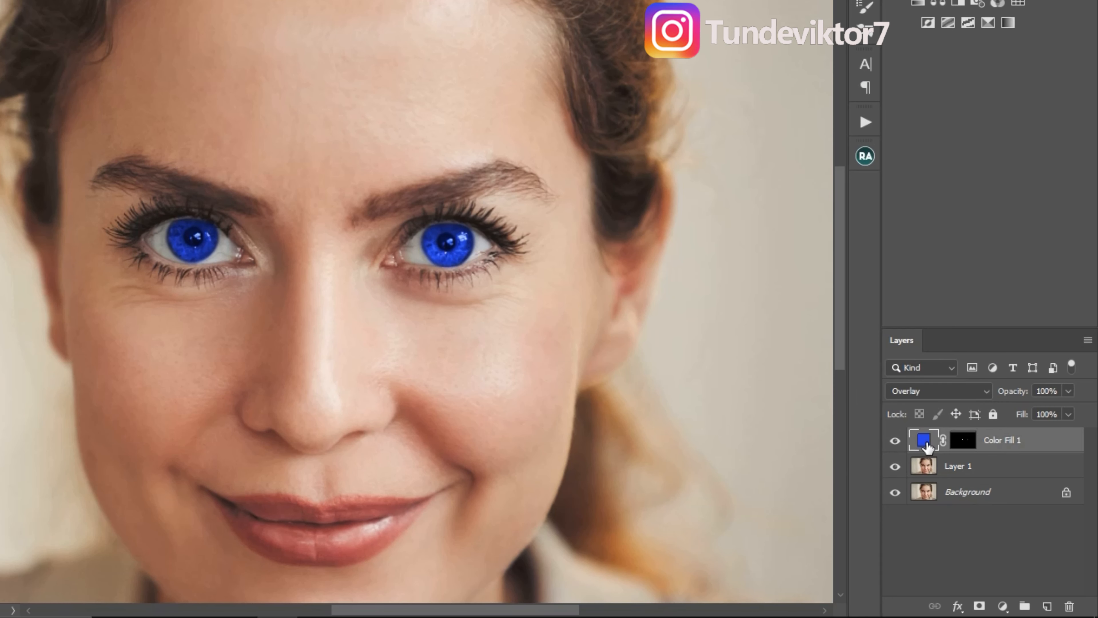
pyautogui.doubleClick(924, 441)
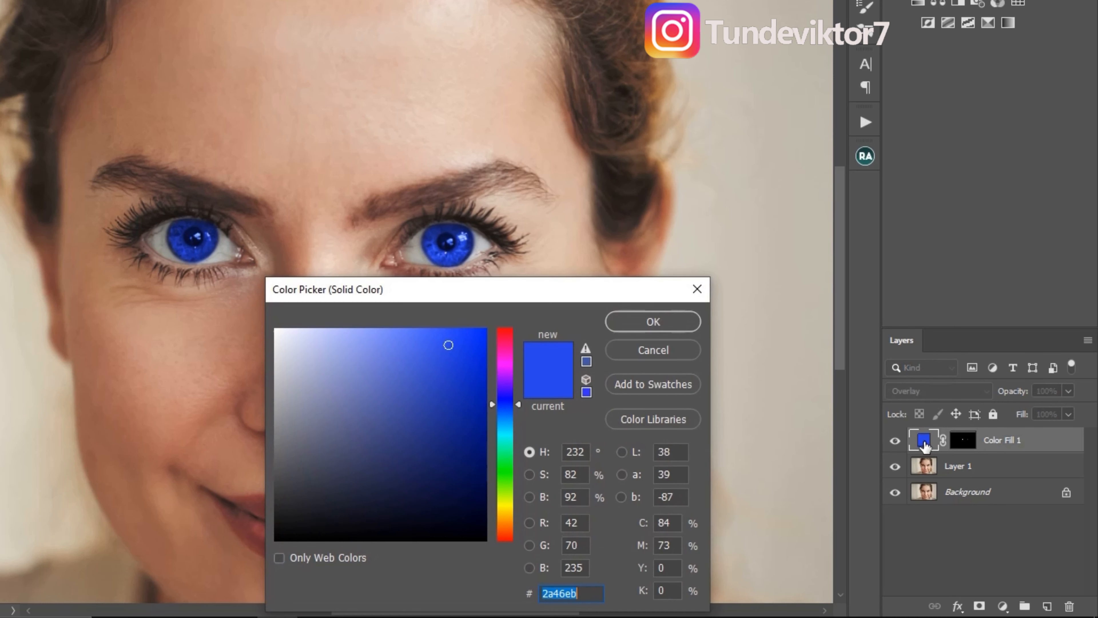
pyautogui.moveTo(514, 294); pyautogui.dragTo(876, 18)
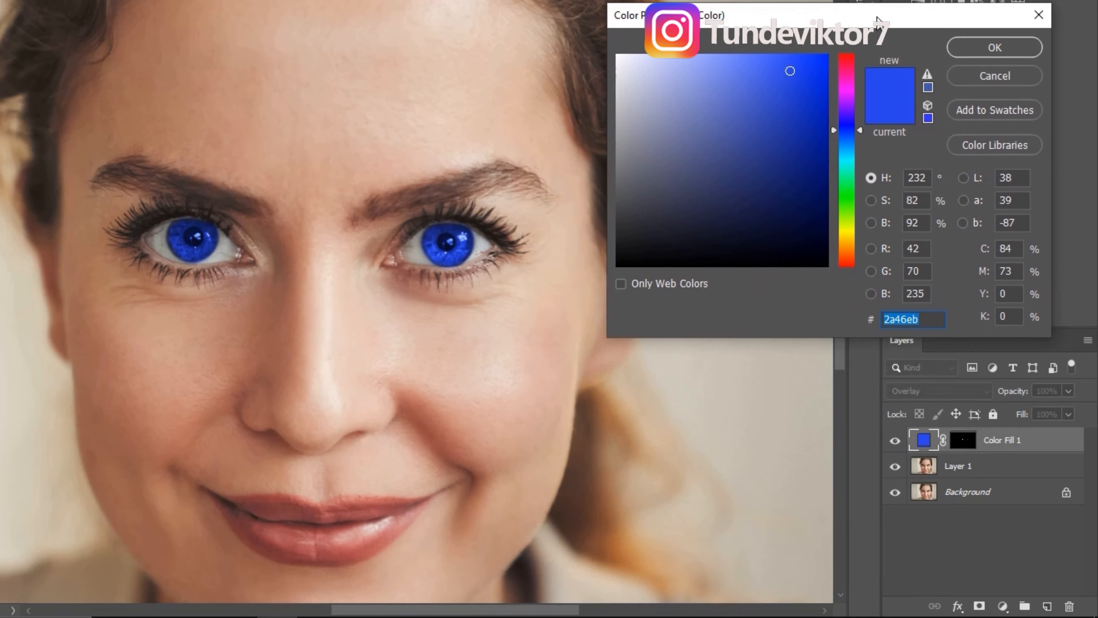
pyautogui.moveTo(860, 132); pyautogui.dragTo(851, 174)
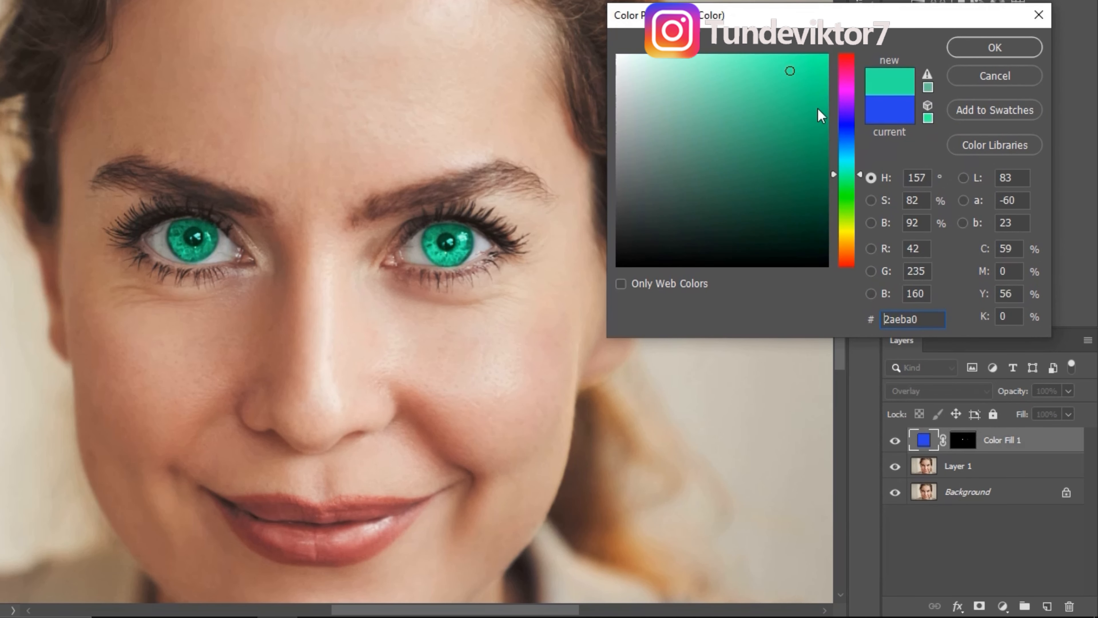
pyautogui.click(761, 126)
pyautogui.moveTo(761, 126)
pyautogui.mouseDown()
pyautogui.moveTo(737, 99)
pyautogui.moveTo(770, 71)
pyautogui.moveTo(798, 82)
pyautogui.moveTo(797, 130)
pyautogui.mouseUp()
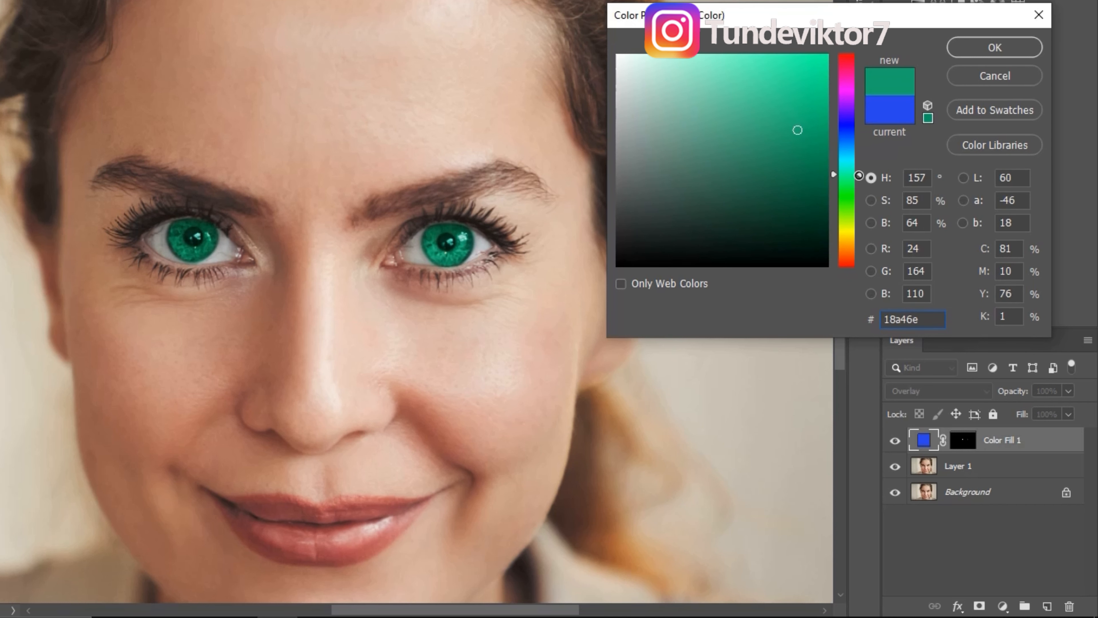
pyautogui.moveTo(858, 175); pyautogui.dragTo(858, 235)
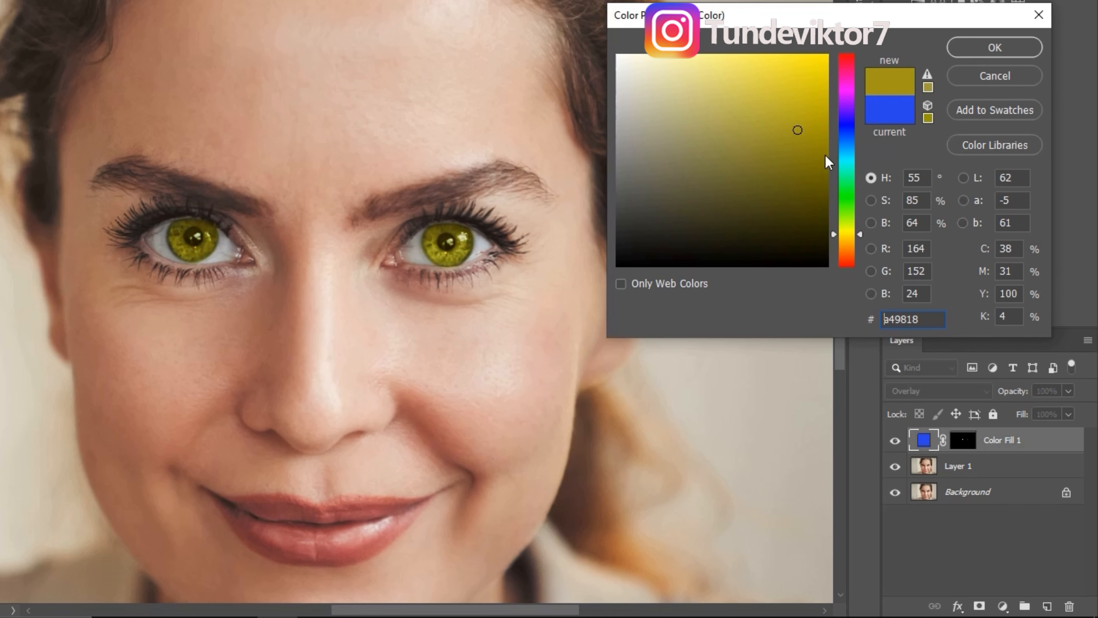
pyautogui.moveTo(798, 130)
pyautogui.mouseDown()
pyautogui.moveTo(754, 149)
pyautogui.moveTo(800, 90)
pyautogui.mouseUp()
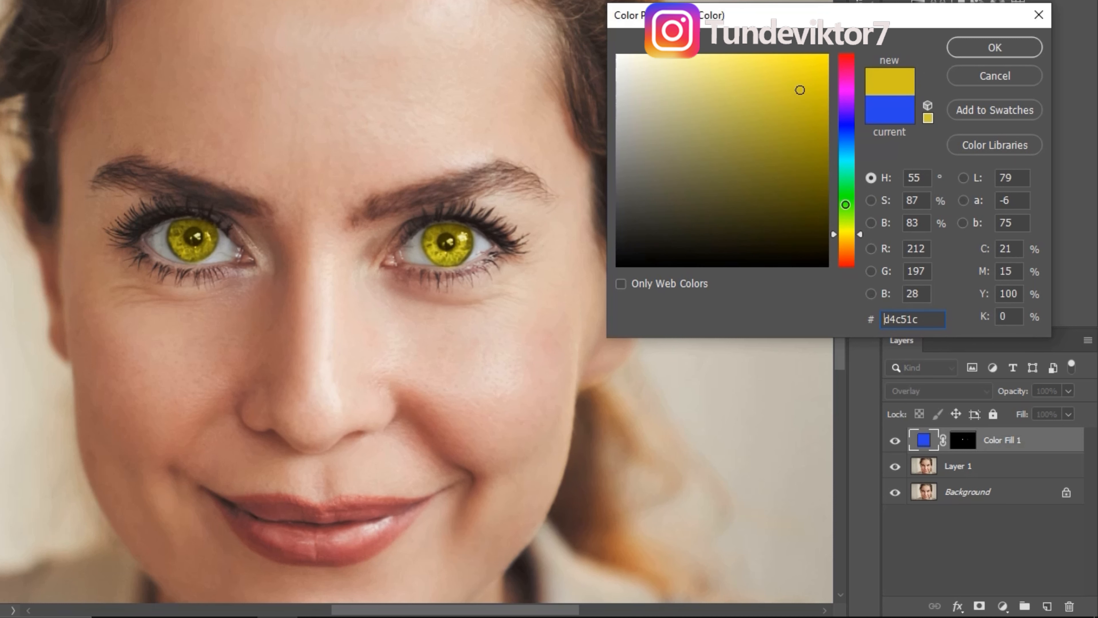
pyautogui.moveTo(856, 239)
pyautogui.mouseDown()
pyautogui.moveTo(856, 266)
pyautogui.moveTo(855, 59)
pyautogui.moveTo(845, 227)
pyautogui.mouseUp()
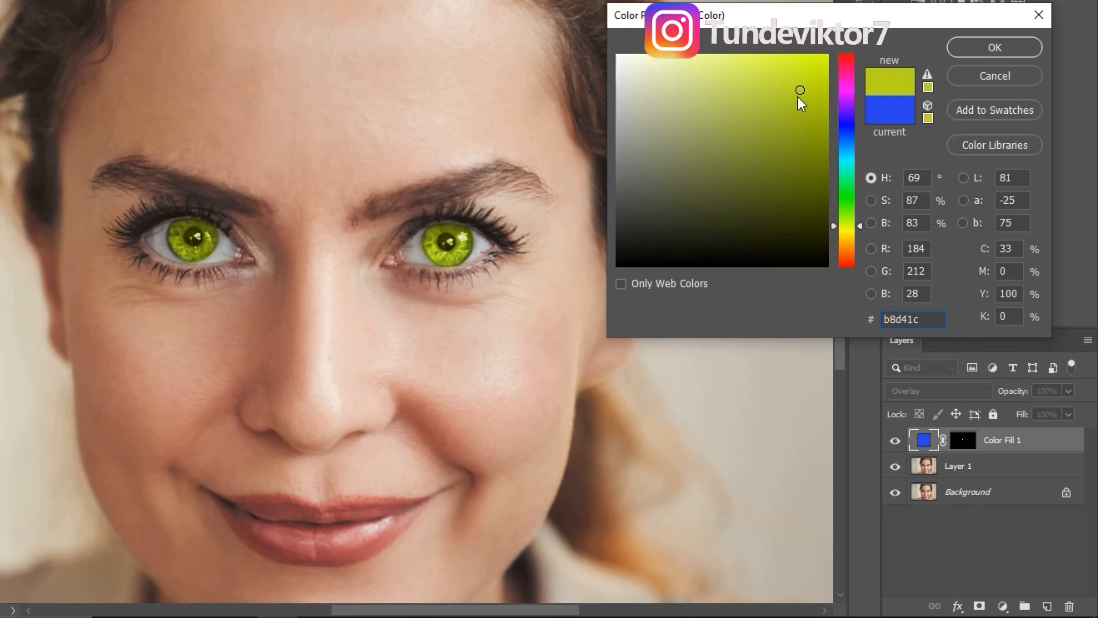
pyautogui.moveTo(800, 91)
pyautogui.mouseDown()
pyautogui.moveTo(657, 64)
pyautogui.moveTo(693, 76)
pyautogui.moveTo(615, 164)
pyautogui.moveTo(615, 196)
pyautogui.moveTo(669, 172)
pyautogui.moveTo(779, 176)
pyautogui.moveTo(767, 207)
pyautogui.moveTo(728, 199)
pyautogui.moveTo(706, 127)
pyautogui.moveTo(791, 150)
pyautogui.moveTo(768, 88)
pyautogui.moveTo(783, 87)
pyautogui.moveTo(759, 71)
pyautogui.moveTo(819, 60)
pyautogui.mouseUp()
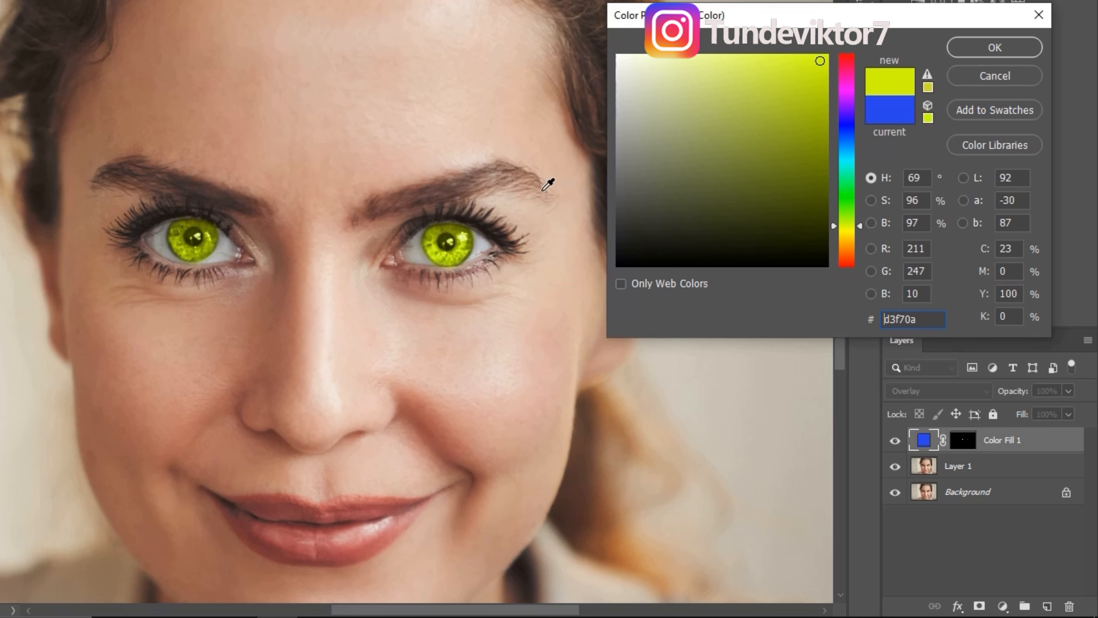
pyautogui.click(997, 48)
# Lower the opacity of the Color Fill 1 layer to 70%
pyautogui.press('z')
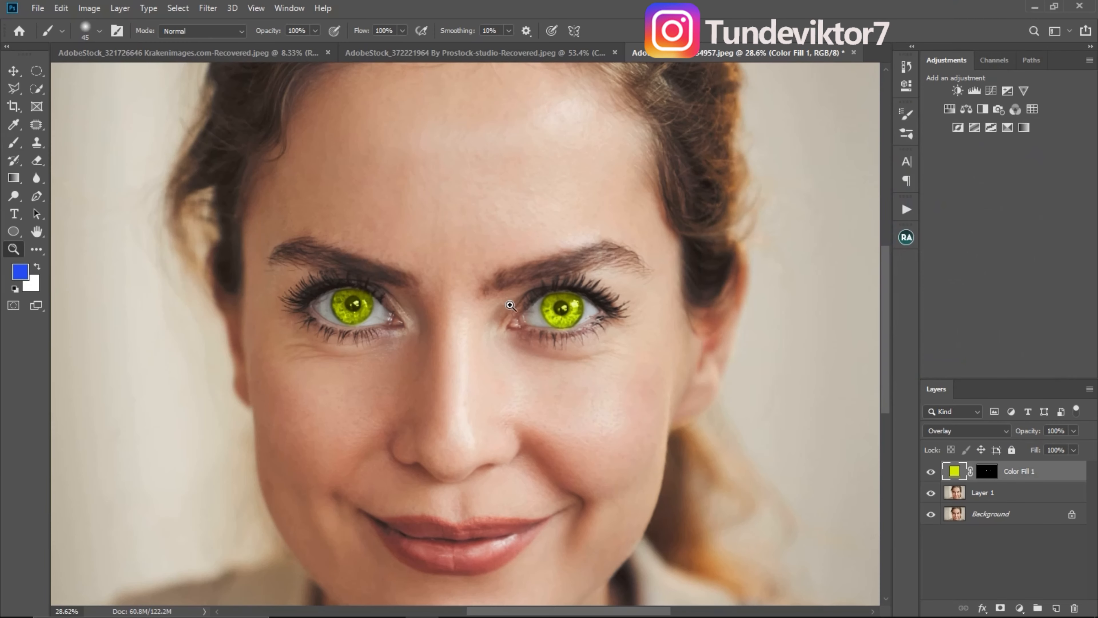
pyautogui.moveTo(530, 311)
pyautogui.mouseDown()
pyautogui.moveTo(564, 312)
pyautogui.moveTo(503, 313)
pyautogui.mouseUp()
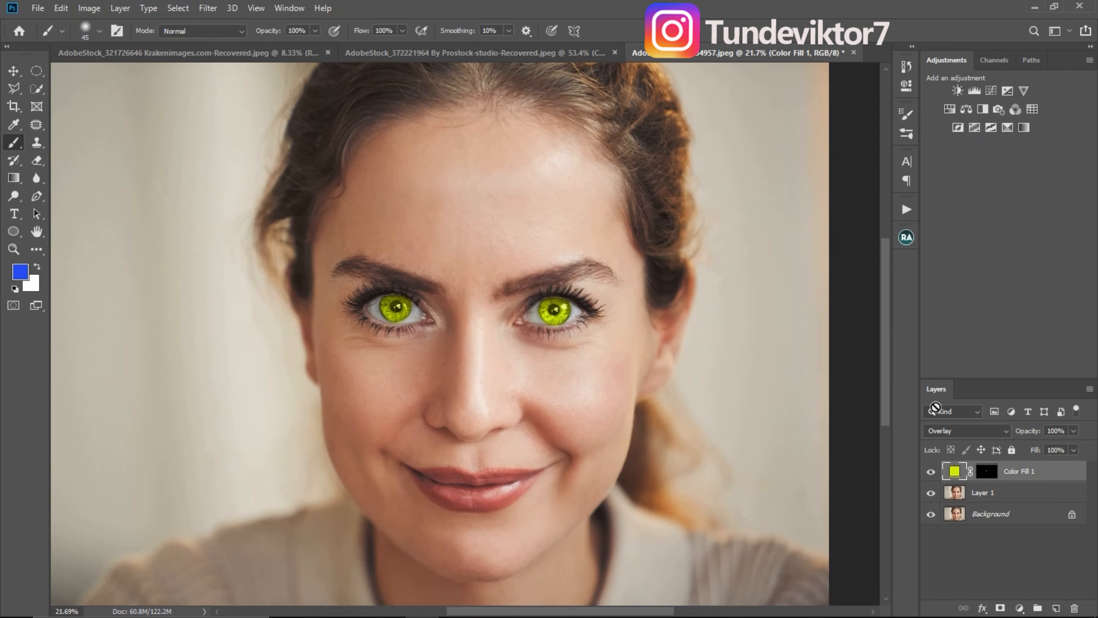
pyautogui.click(1074, 431)
pyautogui.moveTo(1062, 453); pyautogui.dragTo(1059, 450)
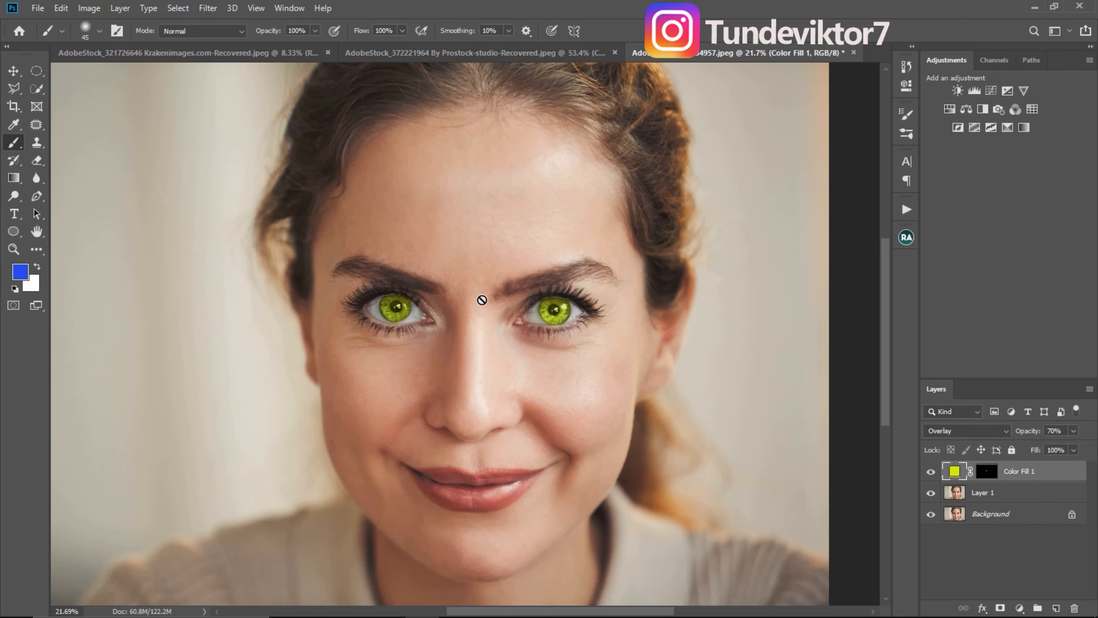
# Convert the Color Fill 1 layer to a smart object and apply a Gaussian Blur with a 3.1 pixel radius
pyautogui.scroll(5, 518, 311)
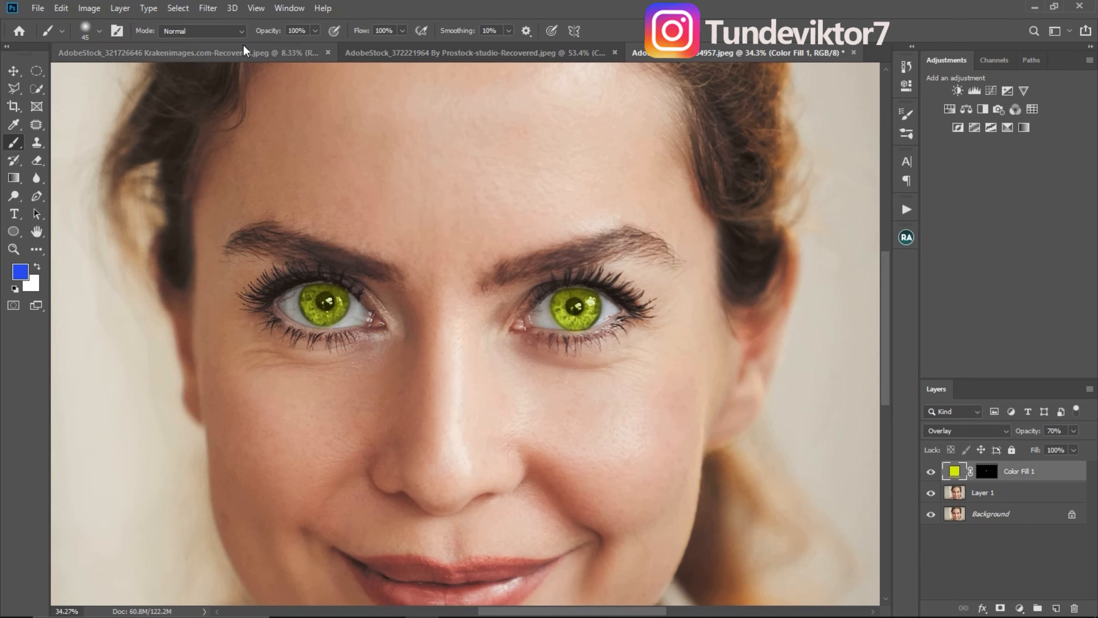
pyautogui.click(208, 8)
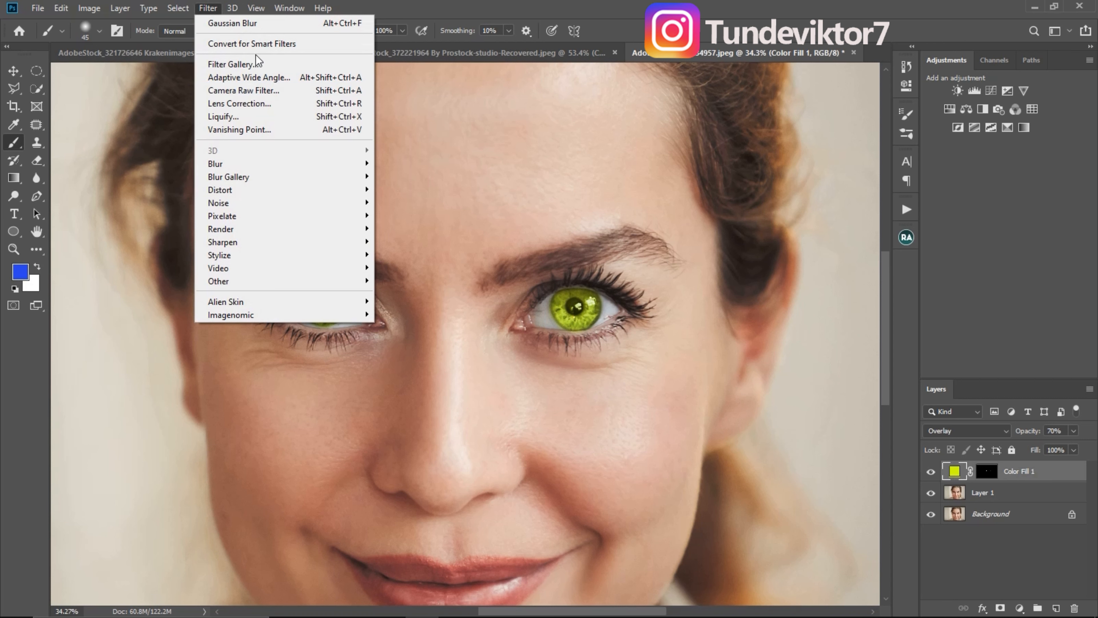
pyautogui.moveTo(257, 164)
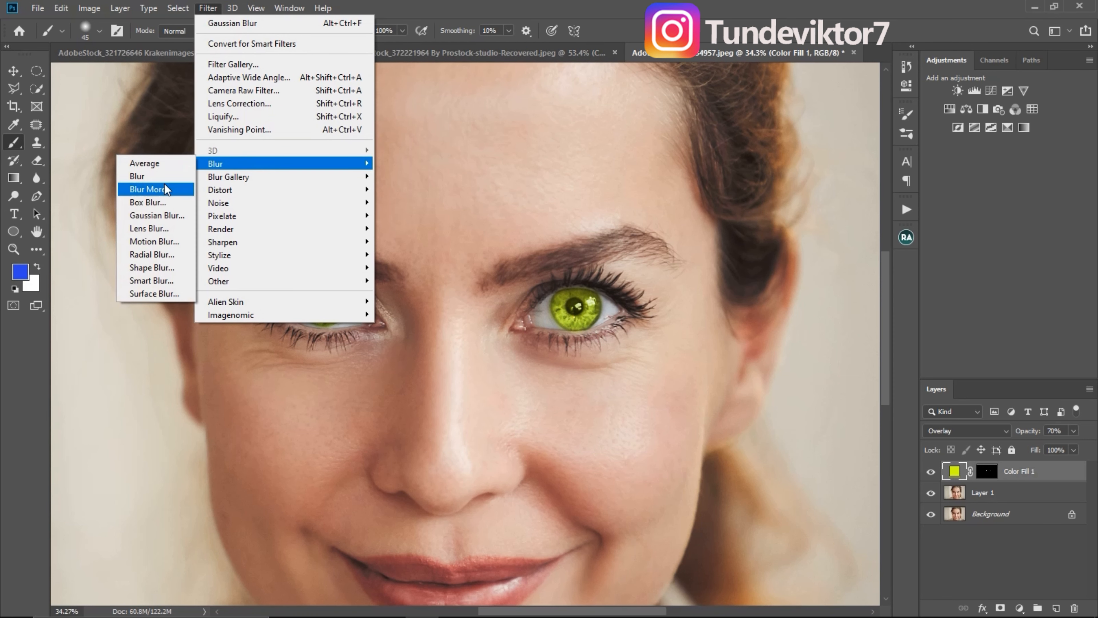
pyautogui.click(154, 218)
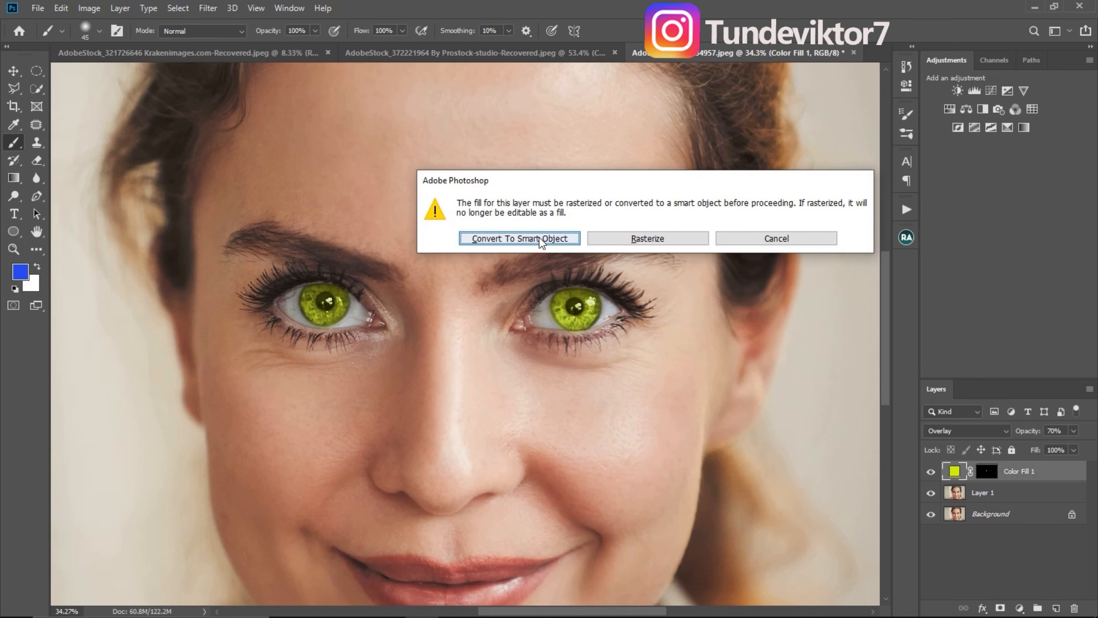
pyautogui.click(519, 238)
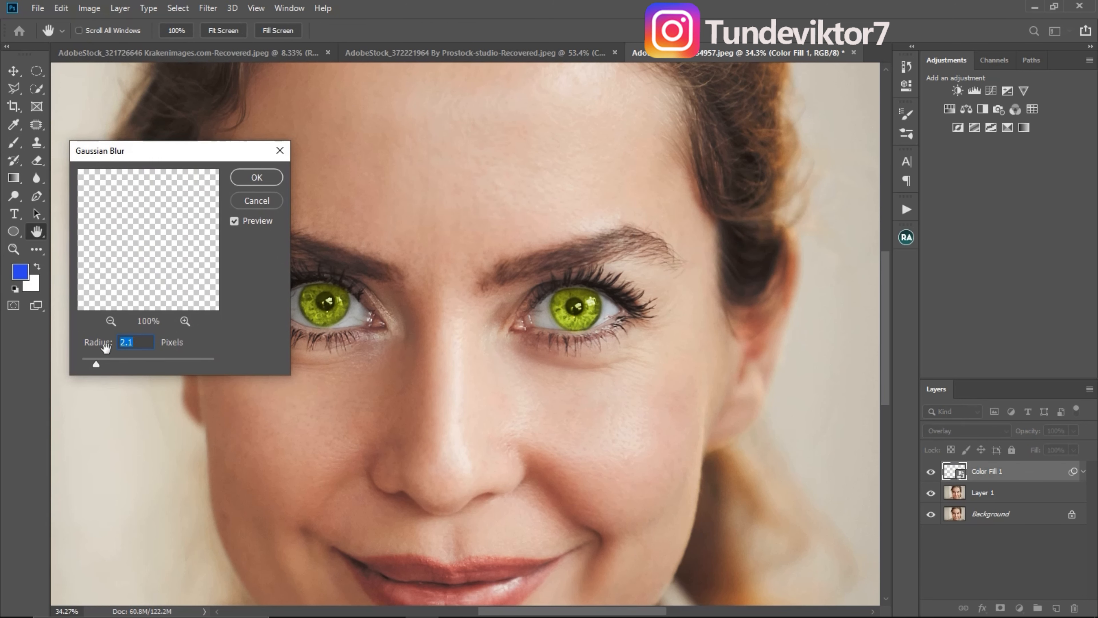
pyautogui.moveTo(101, 365); pyautogui.dragTo(104, 366)
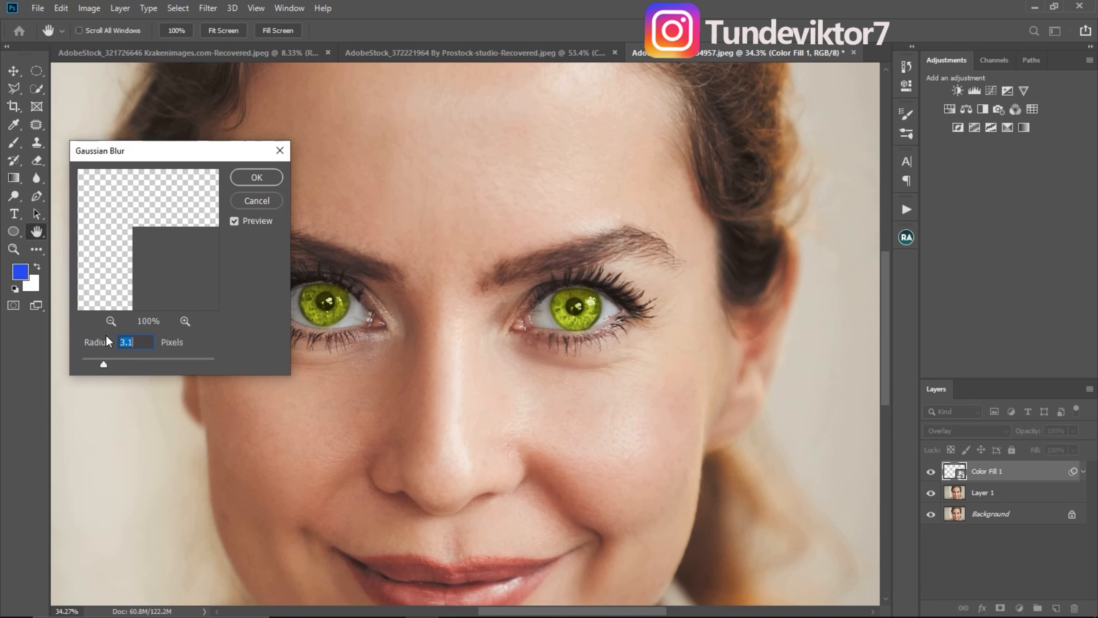
pyautogui.click(257, 178)
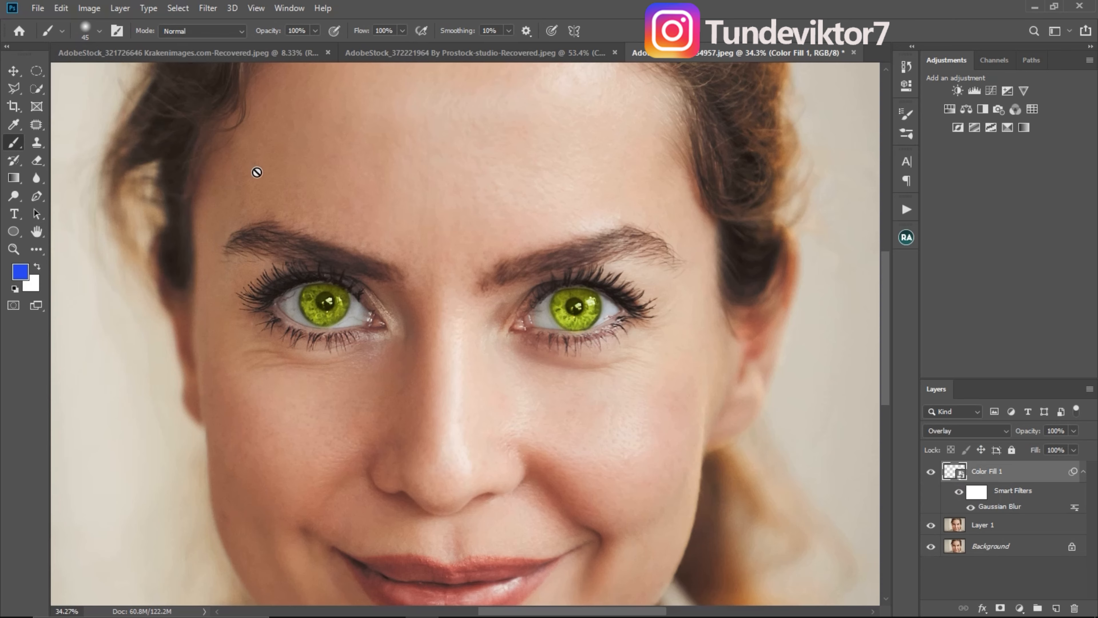
# Check the blurred irises up close and try the Color Fill 1 layer's opacity, leaving it at 100%
pyautogui.hotkey('ctrl', 'space')
pyautogui.moveTo(487, 312); pyautogui.dragTo(519, 329)
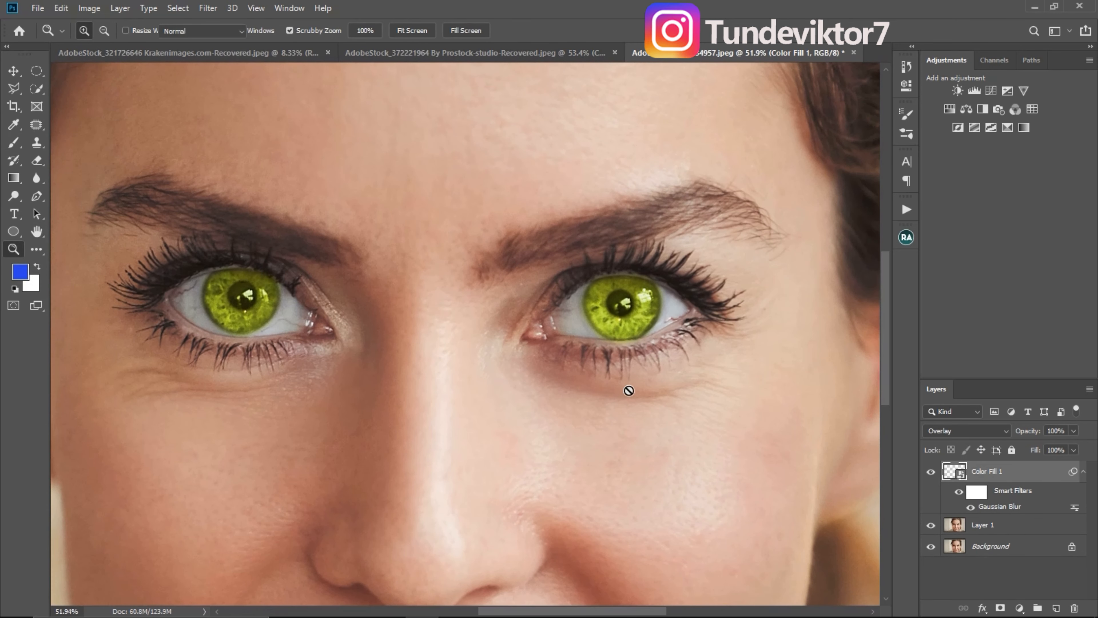
pyautogui.moveTo(628, 390); pyautogui.dragTo(422, 318)
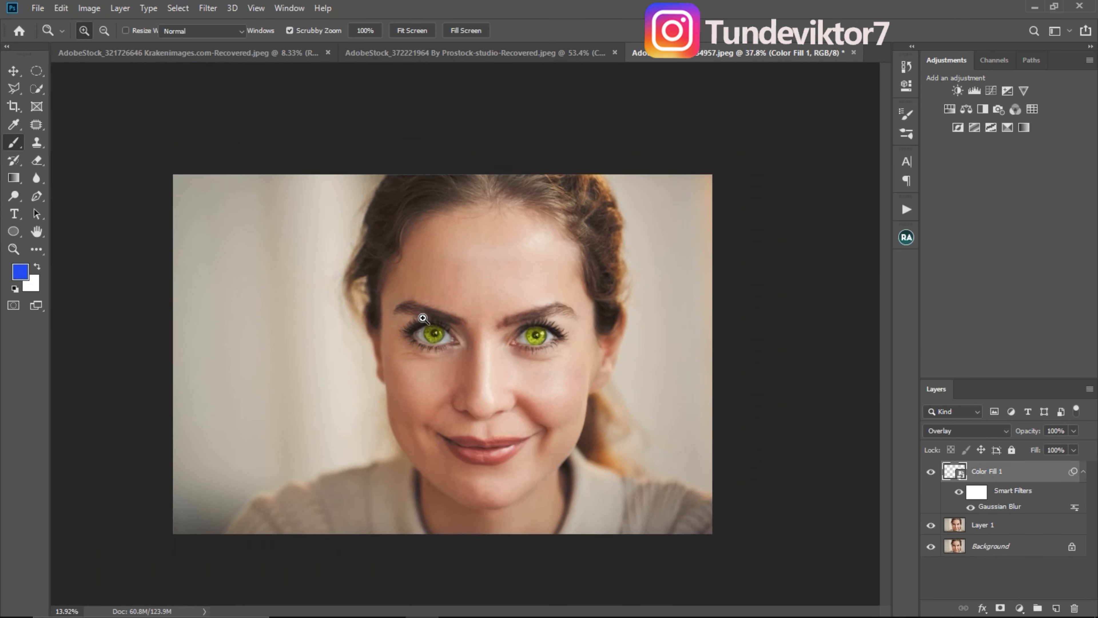
pyautogui.click(1076, 431)
pyautogui.moveTo(1076, 446)
pyautogui.mouseDown()
pyautogui.moveTo(1056, 449)
pyautogui.moveTo(1091, 452)
pyautogui.mouseUp()
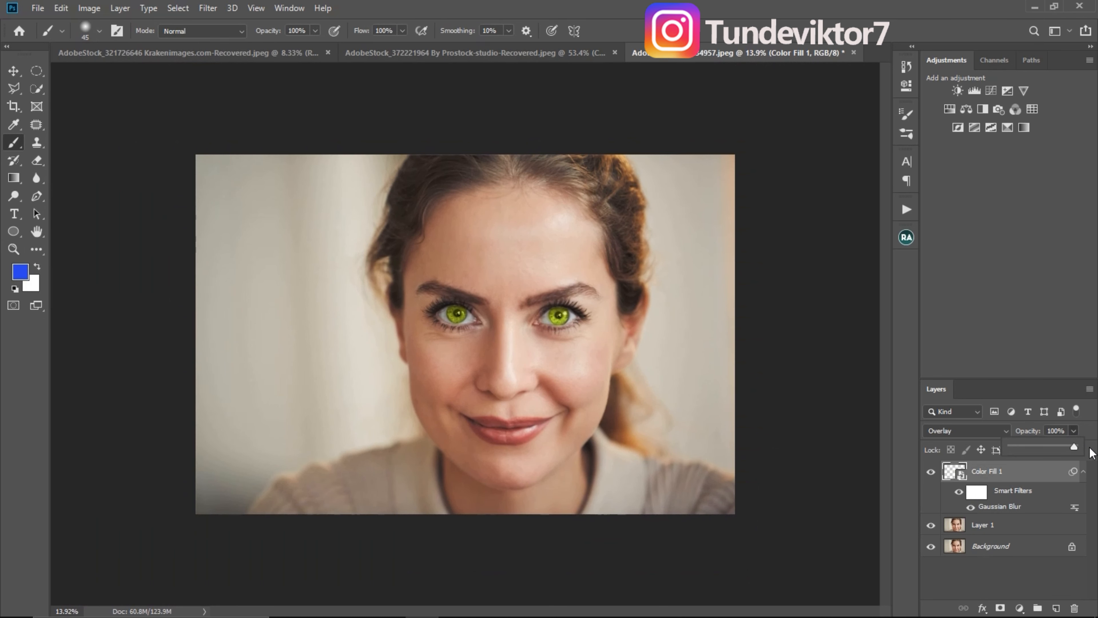
# Compare the portrait before and after the recolouring by hiding and showing the Color Fill 1 layer
pyautogui.click(930, 472)
pyautogui.hotkey('ctrl', 'space')
pyautogui.moveTo(547, 320); pyautogui.dragTo(598, 343)
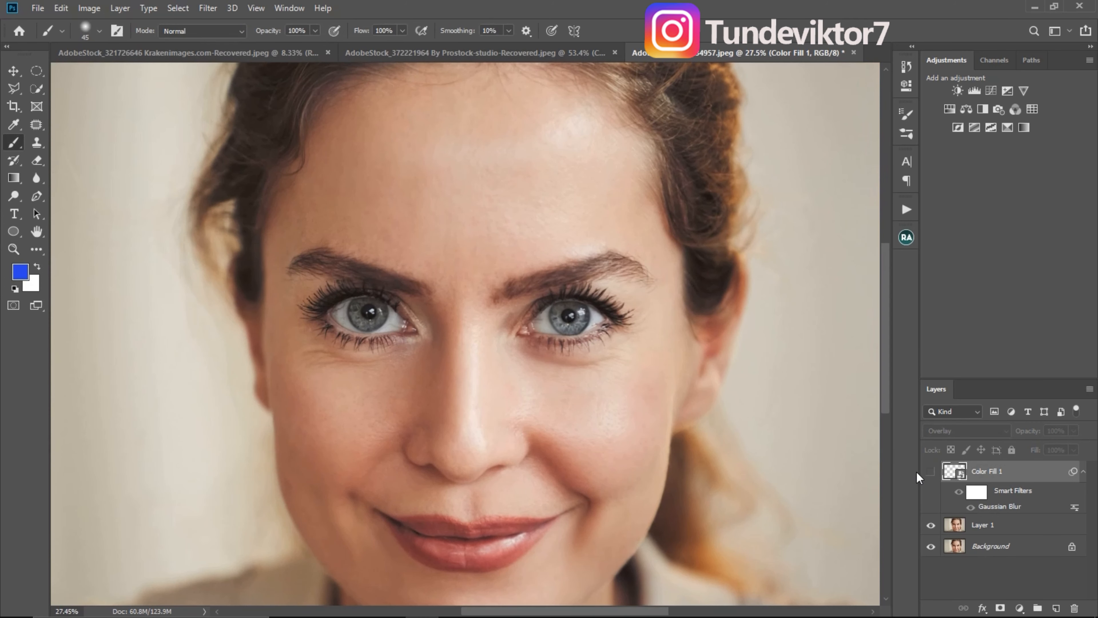
pyautogui.click(930, 474)
pyautogui.hotkey('ctrl', 'space')
pyautogui.moveTo(555, 310)
pyautogui.mouseDown()
pyautogui.moveTo(505, 307)
pyautogui.moveTo(565, 306)
pyautogui.mouseUp()
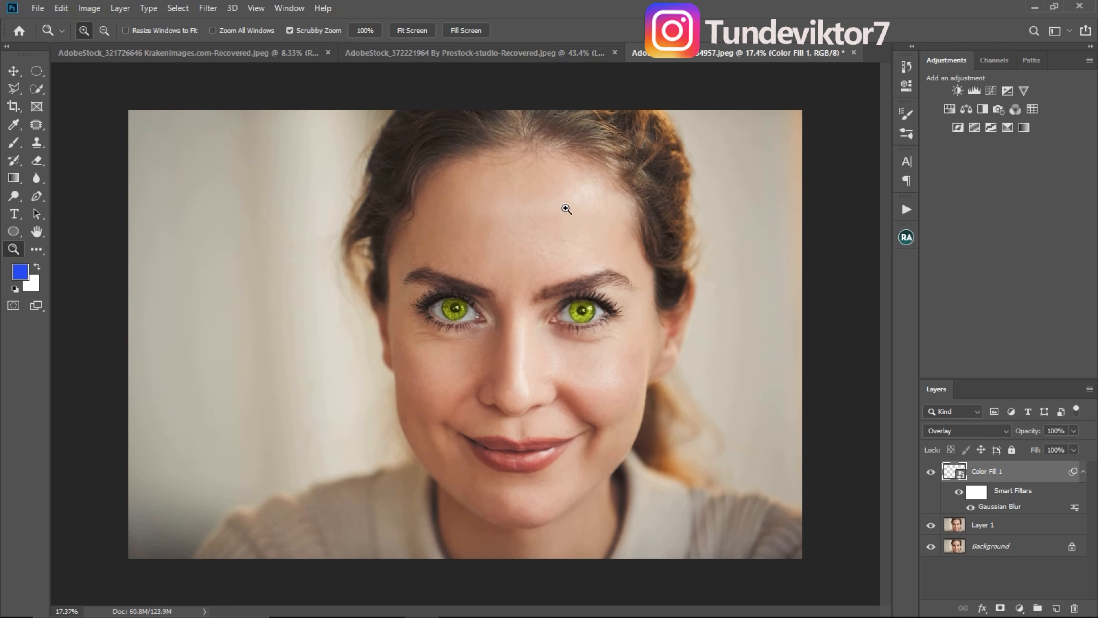
# Switch to the portrait document with the green background and add a Hue/Saturation adjustment layer above Layer 1
pyautogui.click(560, 53)
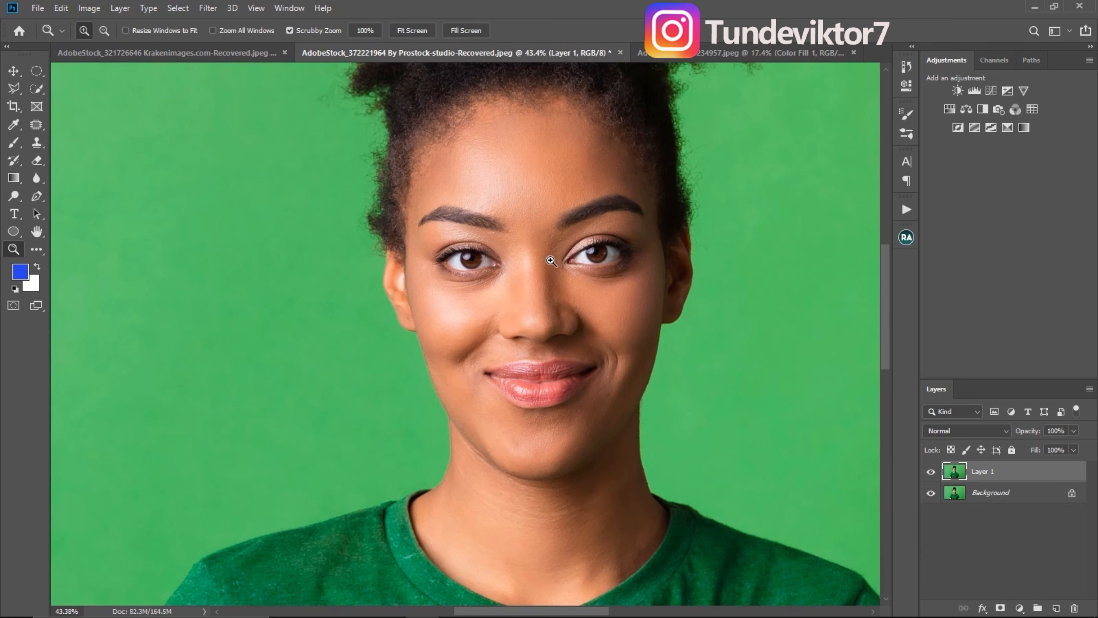
pyautogui.moveTo(617, 261); pyautogui.dragTo(649, 262)
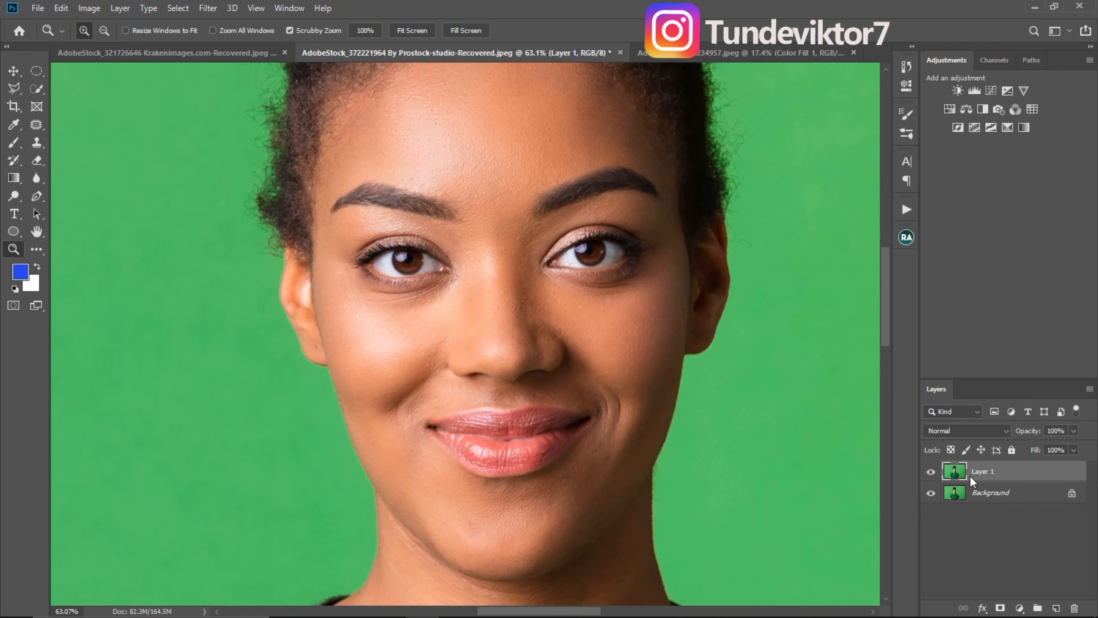
pyautogui.click(951, 109)
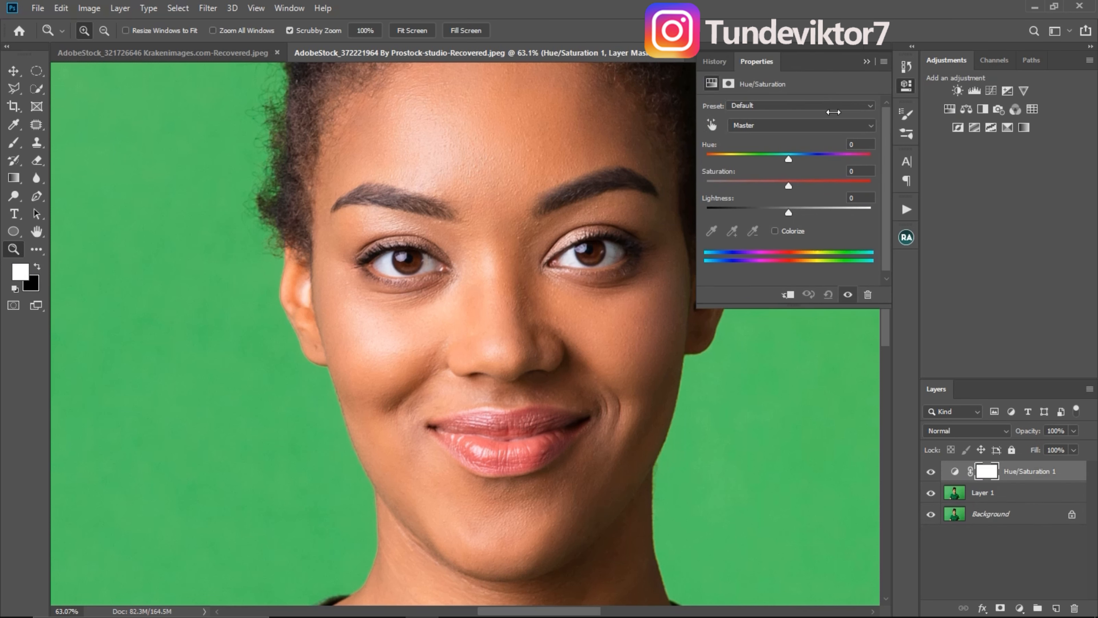
# Target the Reds by sampling the brown iris, widen the range's lower falloff to 292°, and set their hue to -27
pyautogui.click(712, 125)
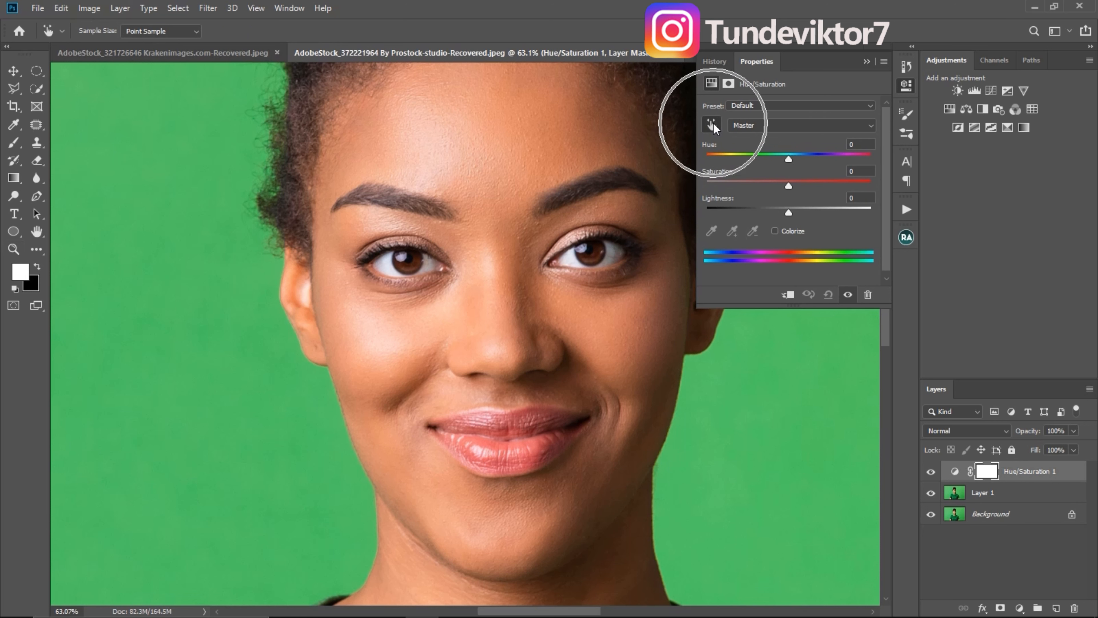
pyautogui.hotkey('ctrl', 'space')
pyautogui.moveTo(591, 251); pyautogui.dragTo(632, 279)
pyautogui.click(602, 254)
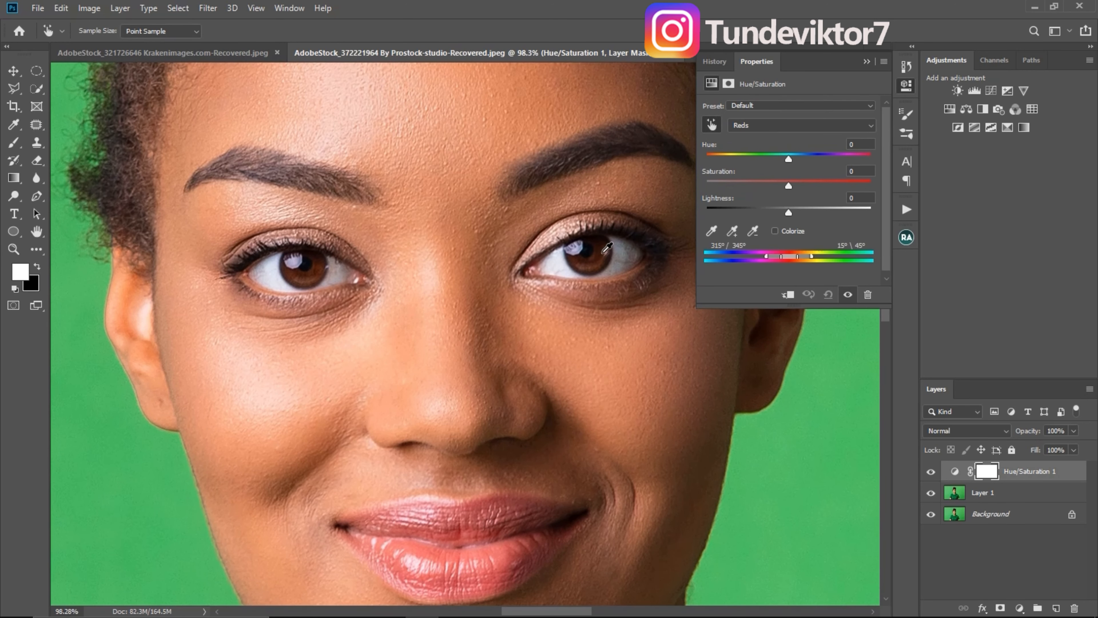
pyautogui.moveTo(766, 256); pyautogui.dragTo(757, 257)
pyautogui.moveTo(789, 161); pyautogui.dragTo(766, 161)
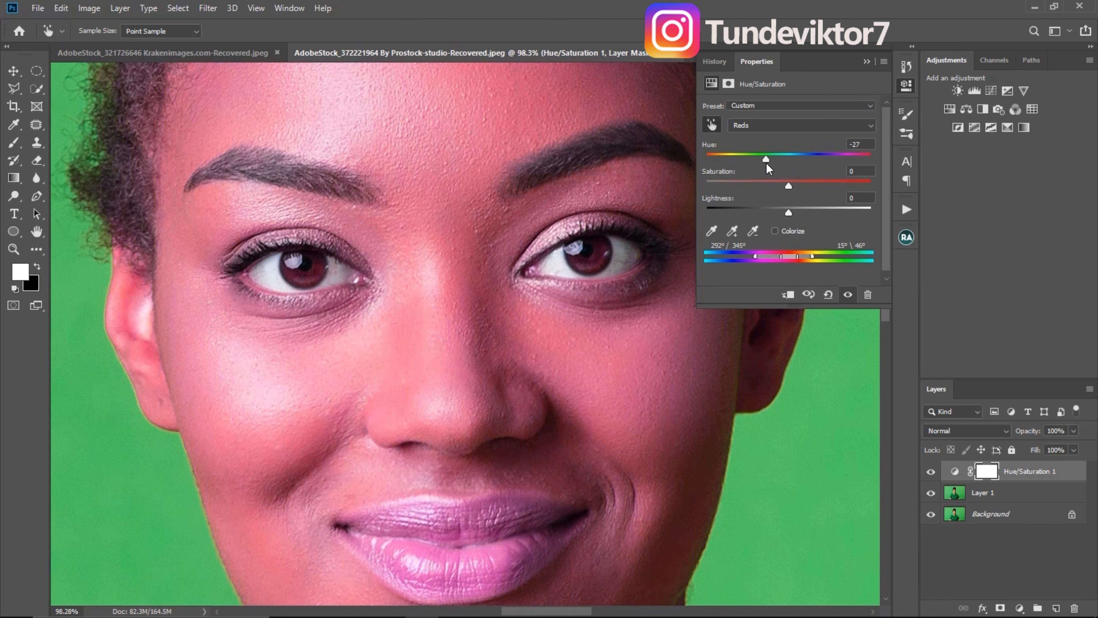
# With Colorize left off, raise the Master saturation to +28 and shift the Master hue strongly negative, past -22
pyautogui.click(775, 231)
pyautogui.press('z')
pyautogui.moveTo(809, 158); pyautogui.dragTo(770, 159)
pyautogui.click(774, 231)
pyautogui.scroll(-5, 514, 303)
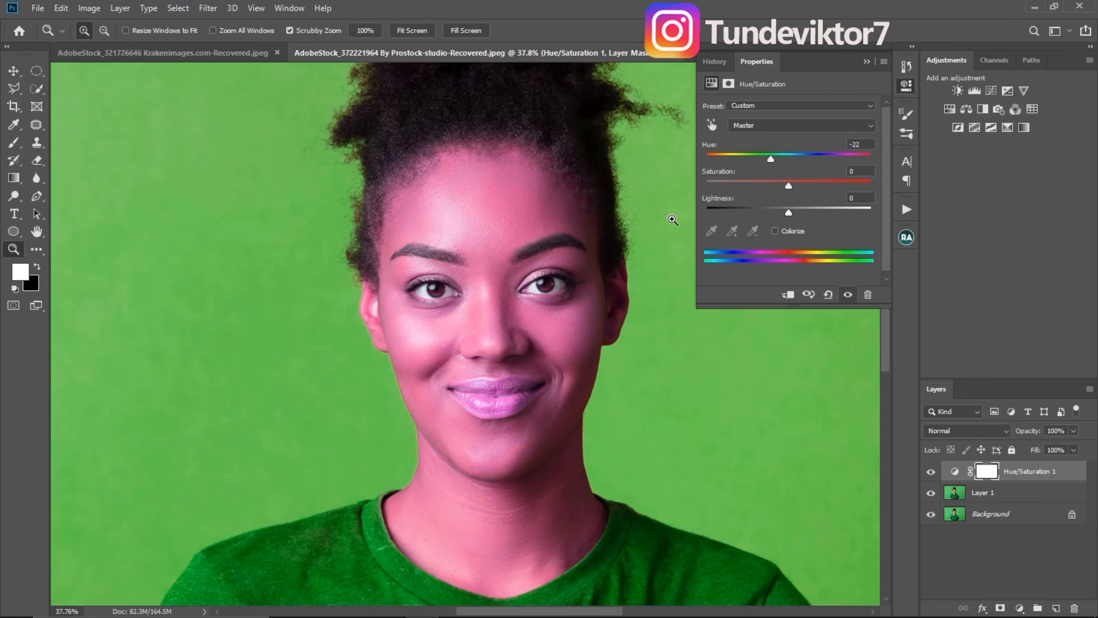
pyautogui.scroll(2, 546, 286)
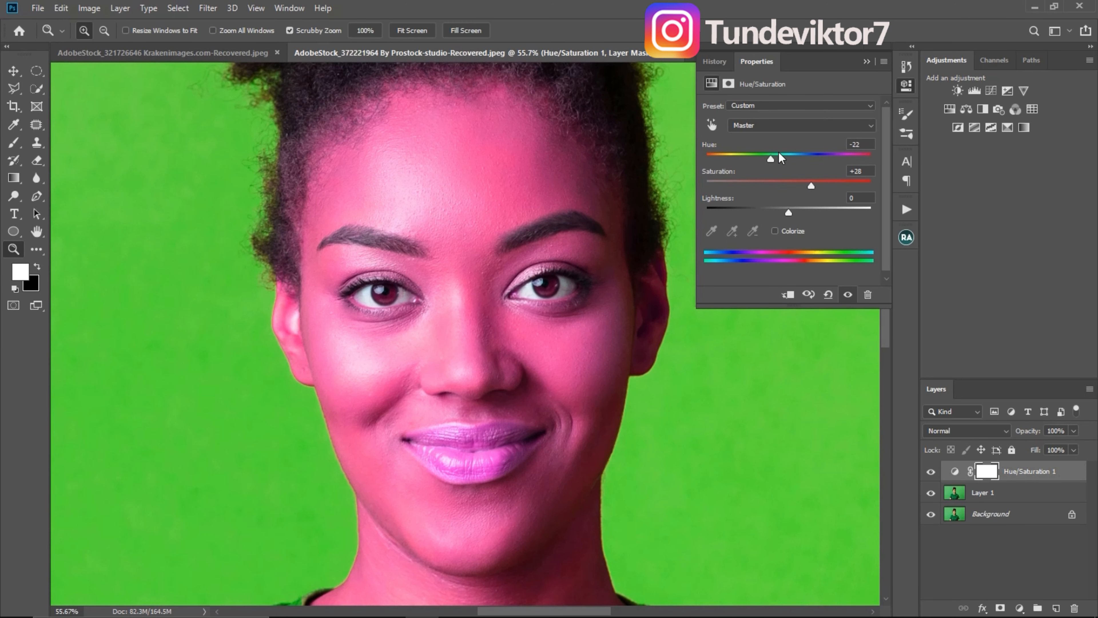
pyautogui.moveTo(769, 159); pyautogui.dragTo(733, 160)
# Invert the Hue/Saturation 1 layer's mask to black to hide the adjustment
pyautogui.scroll(-3, 474, 300)
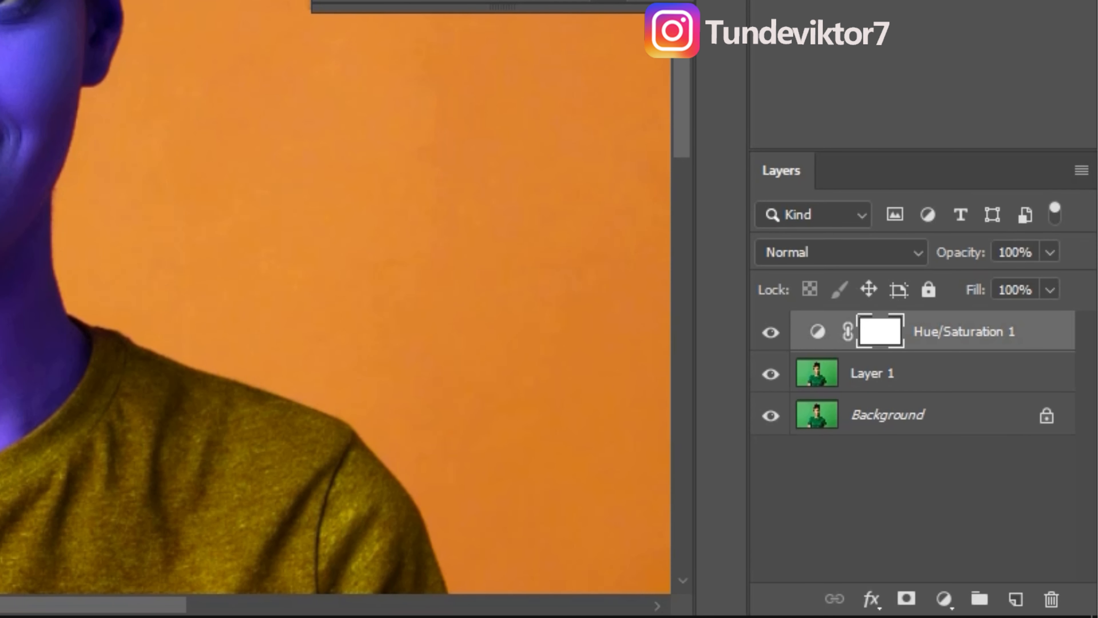
pyautogui.hotkey('ctrl', 'i')
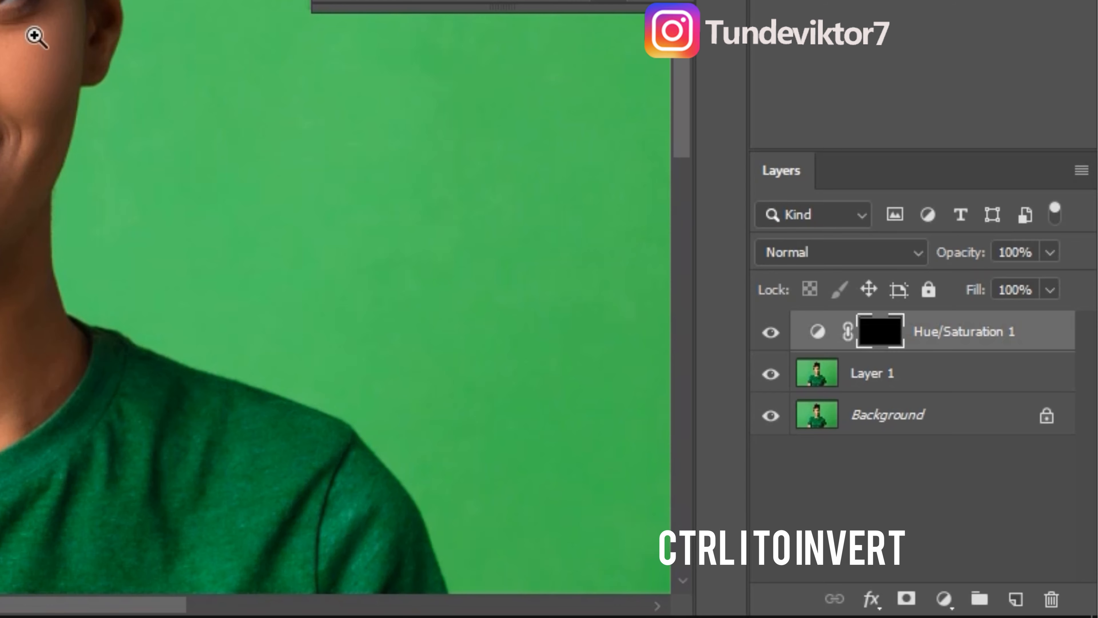
# Paint white on the Hue/Saturation 1 mask over the iris of the subject's left eye with a 25 px brush
pyautogui.moveTo(7, 6)
pyautogui.mouseDown()
pyautogui.moveTo(135, 100)
pyautogui.moveTo(102, 115)
pyautogui.mouseUp()
pyautogui.press('b')
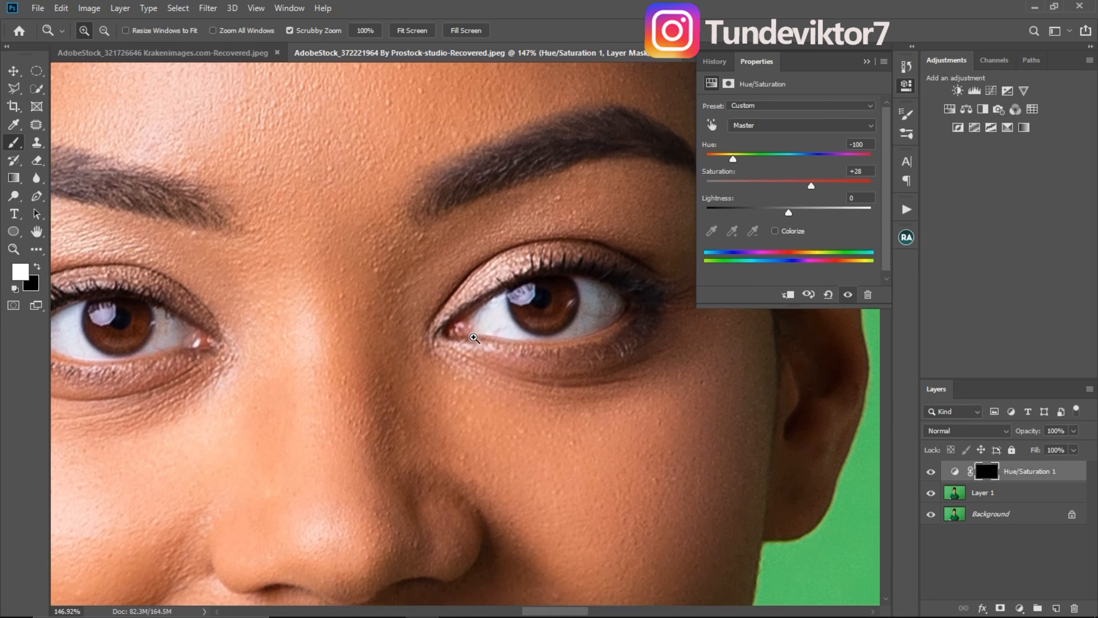
pyautogui.press('[')
pyautogui.press('[')
pyautogui.press('[')
pyautogui.press('[')
pyautogui.press('[')
pyautogui.press('[')
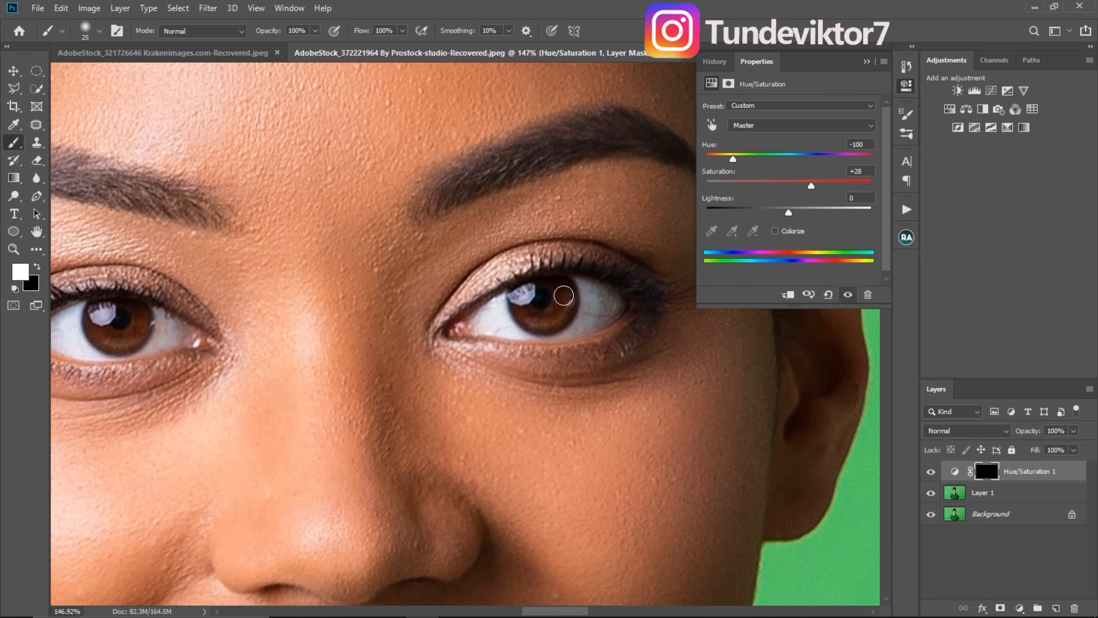
pyautogui.moveTo(559, 291)
pyautogui.mouseDown()
pyautogui.moveTo(555, 315)
pyautogui.moveTo(557, 290)
pyautogui.moveTo(568, 310)
pyautogui.moveTo(544, 324)
pyautogui.moveTo(517, 297)
pyautogui.moveTo(567, 289)
pyautogui.moveTo(567, 312)
pyautogui.moveTo(536, 313)
pyautogui.mouseUp()
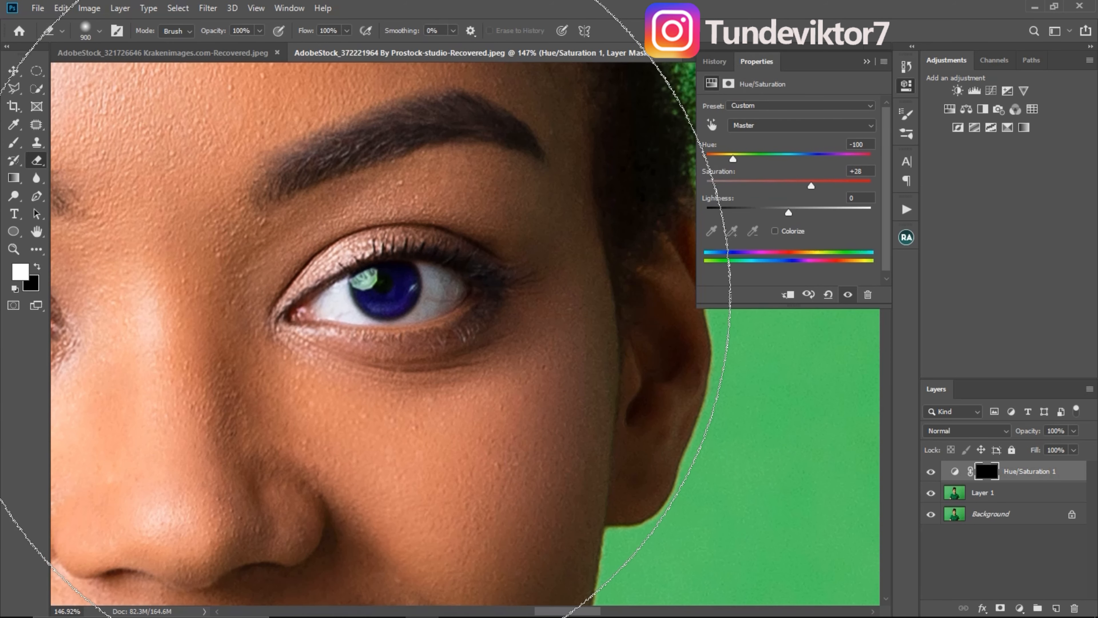
# Retouch the mask around both irises with a 10 px Eraser, swapping foreground and background colours to black and white
pyautogui.press('[')
pyautogui.press('[')
pyautogui.press('[')
pyautogui.press('[')
pyautogui.press('[')
pyautogui.press('[')
pyautogui.press('[')
pyautogui.press('[')
pyautogui.press('[')
pyautogui.press('[')
pyautogui.press('[')
pyautogui.press('[')
pyautogui.press('[')
pyautogui.press('[')
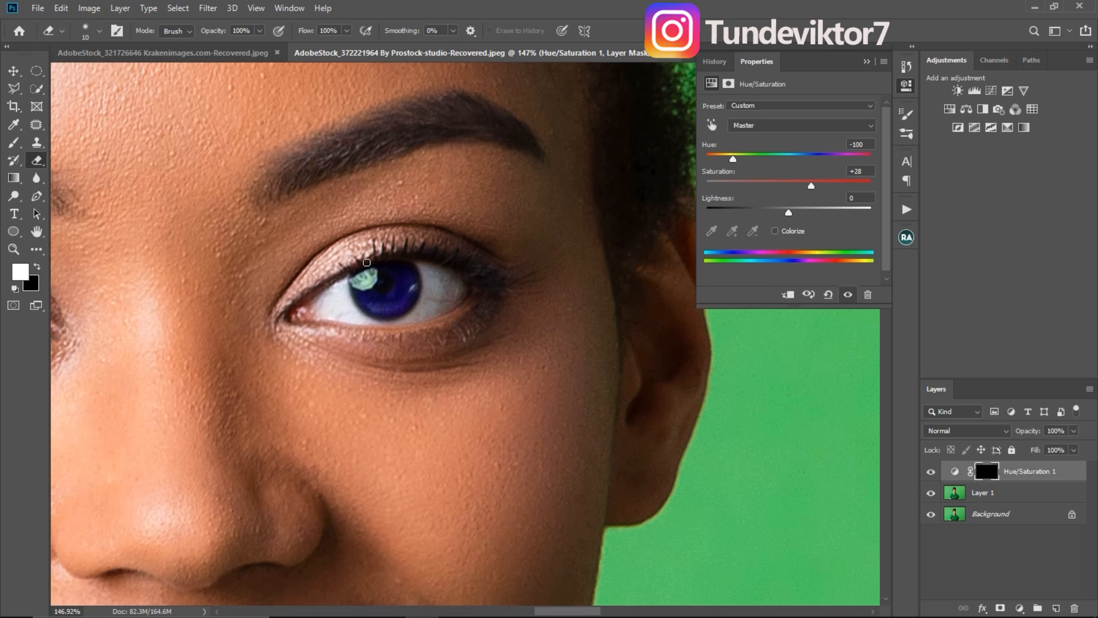
pyautogui.press('x')
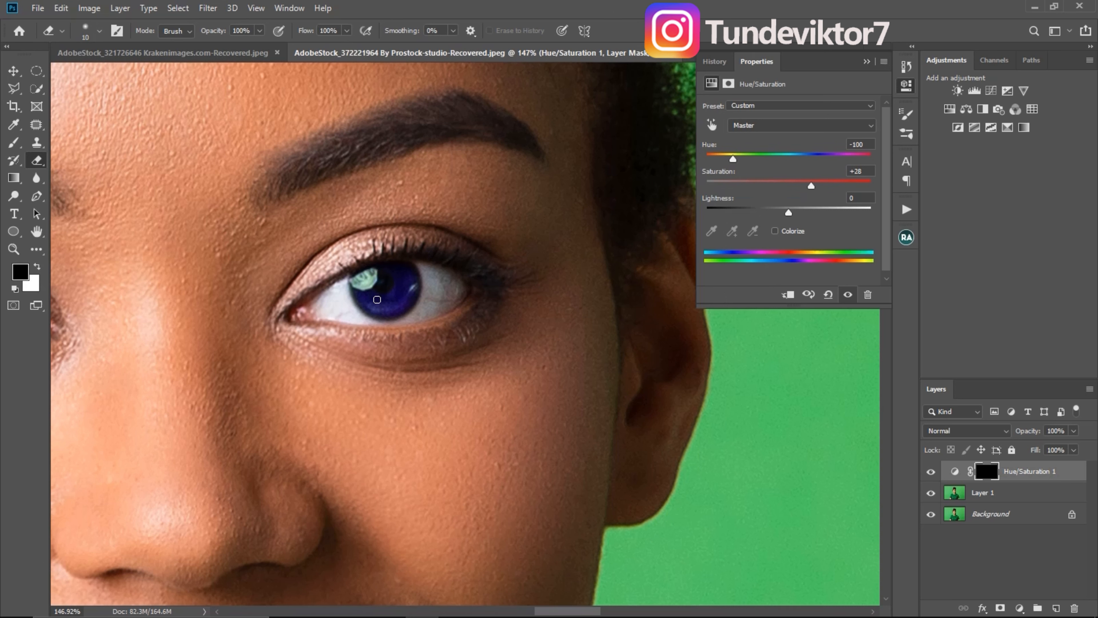
pyautogui.moveTo(410, 289); pyautogui.dragTo(650, 178)
pyautogui.moveTo(413, 214)
pyautogui.mouseDown()
pyautogui.moveTo(410, 241)
pyautogui.moveTo(416, 222)
pyautogui.moveTo(377, 212)
pyautogui.moveTo(407, 248)
pyautogui.moveTo(421, 213)
pyautogui.moveTo(410, 251)
pyautogui.mouseUp()
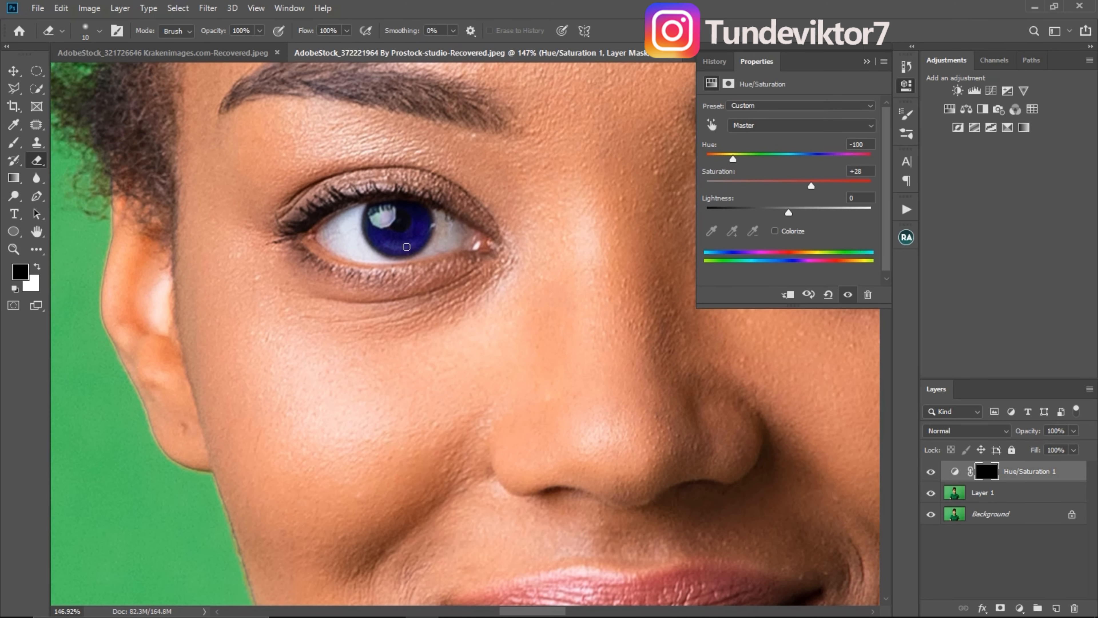
# Compare the portrait's eyes with the Hue/Saturation 1 adjustment hidden and shown
pyautogui.moveTo(471, 273); pyautogui.dragTo(377, 277)
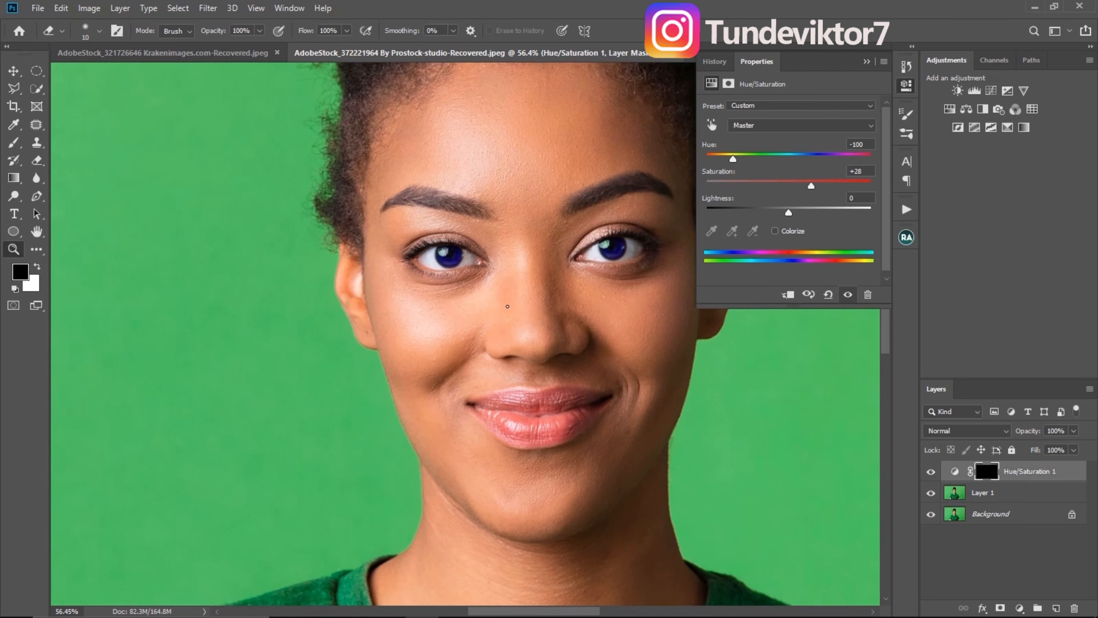
pyautogui.moveTo(554, 296); pyautogui.dragTo(512, 289)
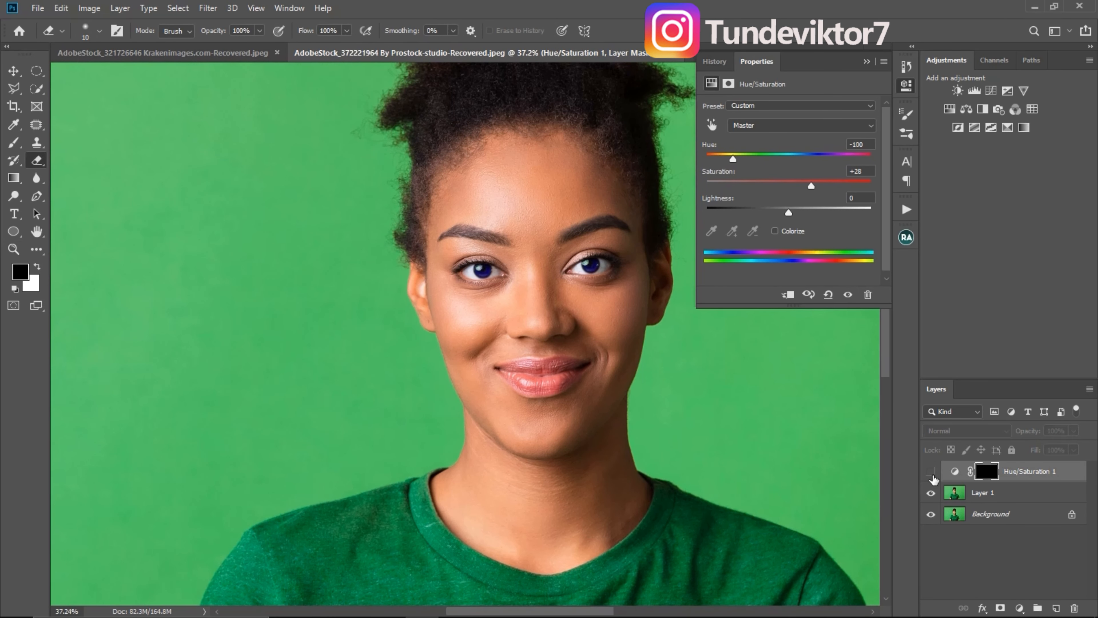
pyautogui.press('z')
pyautogui.moveTo(590, 271); pyautogui.dragTo(657, 322)
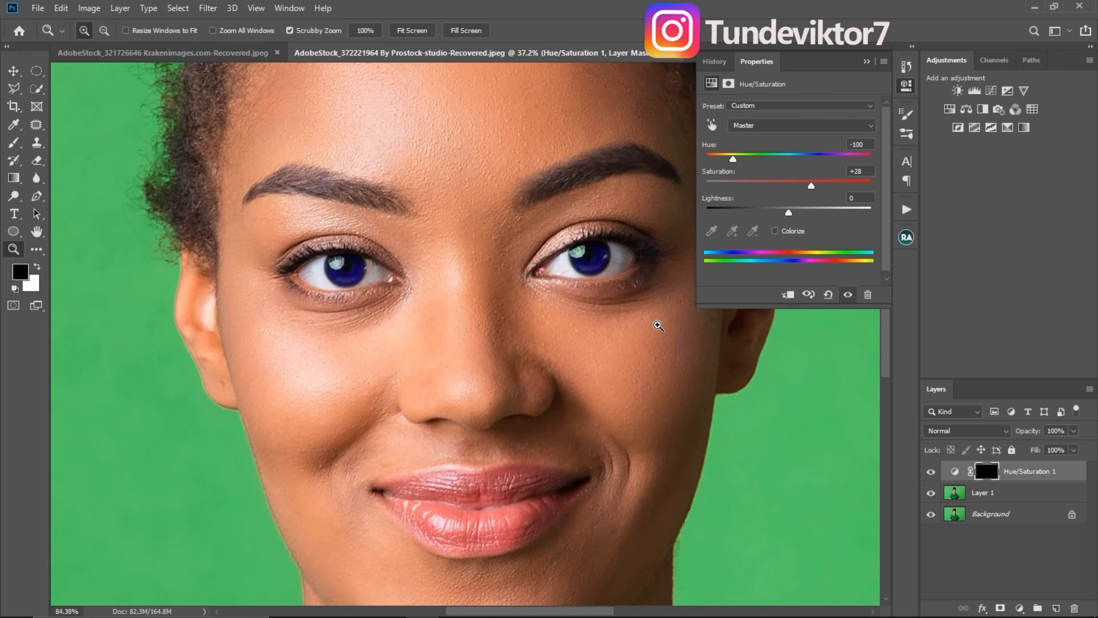
pyautogui.click(932, 473)
pyautogui.click(930, 473)
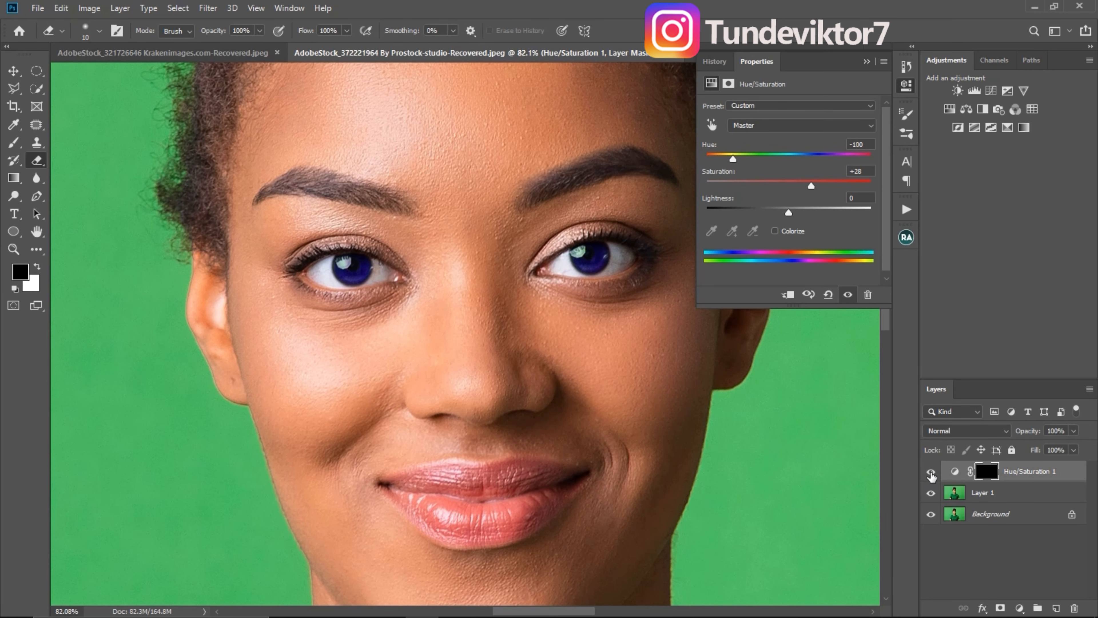
# Turn on Colorize for the Hue/Saturation 1 layer and make the irises green with hue 135 and saturation 65
pyautogui.moveTo(732, 159); pyautogui.dragTo(768, 213)
pyautogui.moveTo(789, 159); pyautogui.dragTo(829, 159)
pyautogui.click(782, 232)
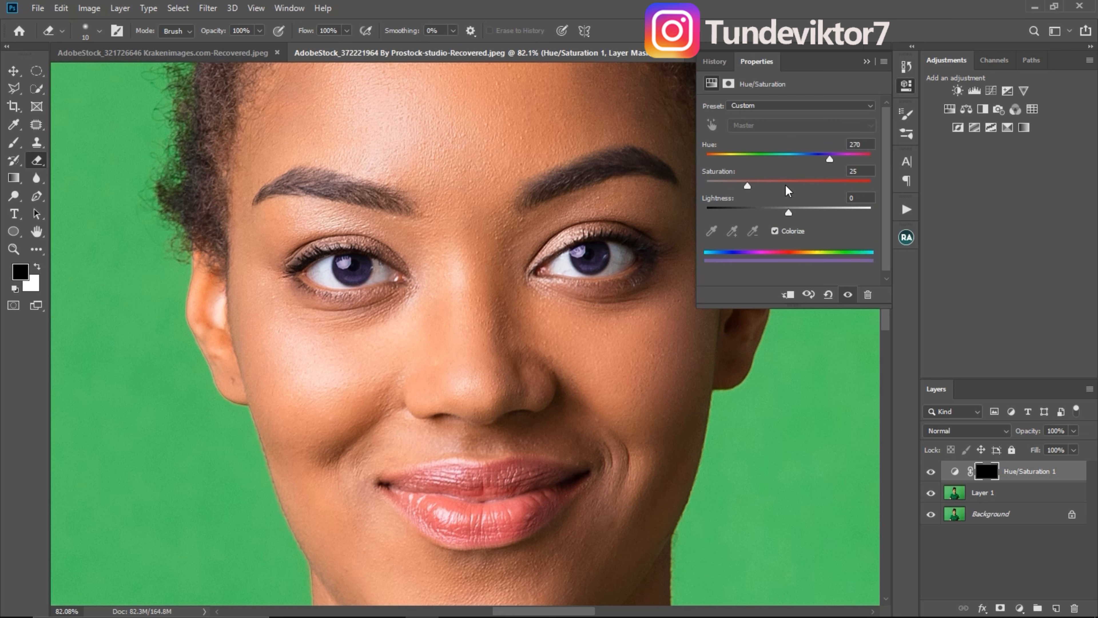
pyautogui.moveTo(748, 189); pyautogui.dragTo(810, 195)
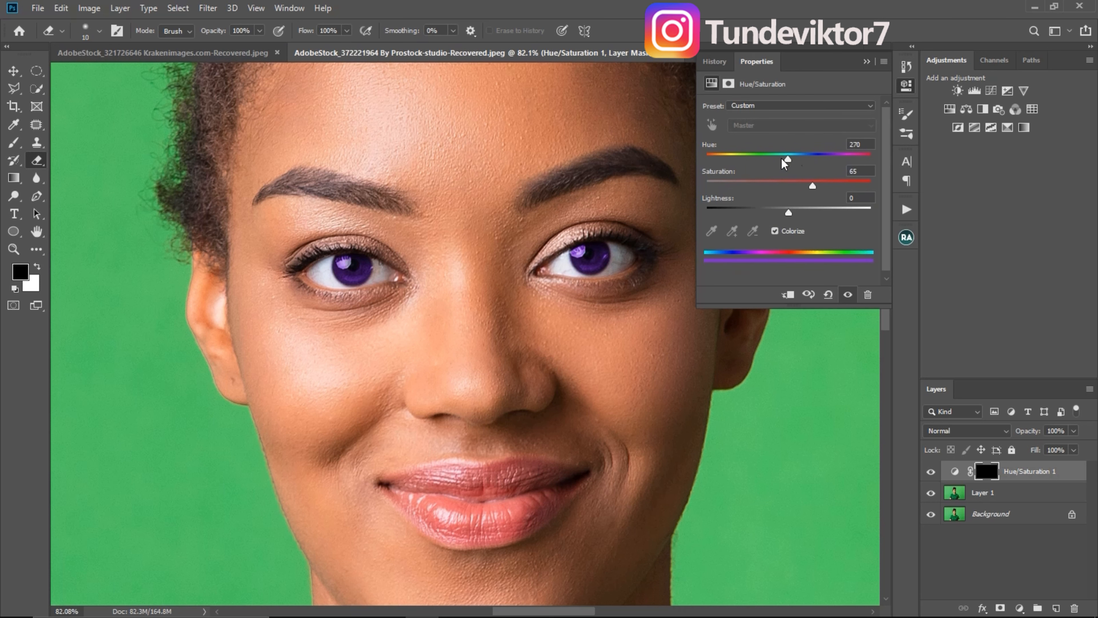
pyautogui.moveTo(782, 159)
pyautogui.mouseDown()
pyautogui.moveTo(747, 161)
pyautogui.moveTo(769, 163)
pyautogui.mouseUp()
pyautogui.hotkey('ctrl', 'space')
pyautogui.moveTo(543, 263)
pyautogui.mouseDown()
pyautogui.moveTo(568, 262)
pyautogui.moveTo(507, 233)
pyautogui.moveTo(536, 236)
pyautogui.moveTo(521, 237)
pyautogui.mouseUp()
pyautogui.press('space')
pyautogui.hotkey('ctrl', 'space')
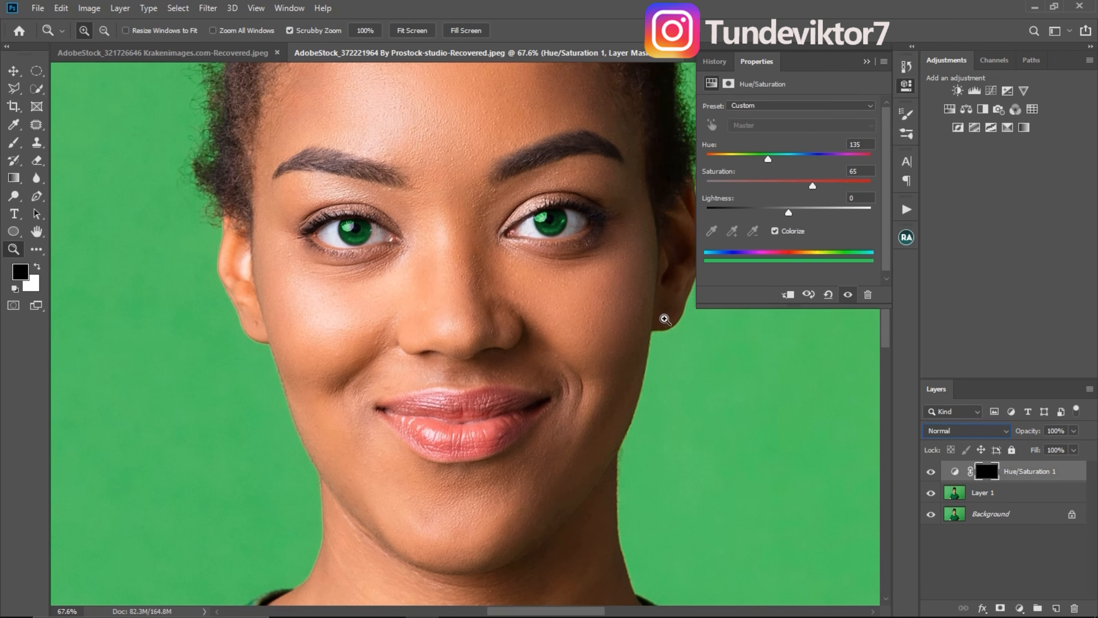
# Try other blend modes such as Multiply, Linear Burn and Linear Light on the Hue/Saturation 1 layer, and return it to Normal
pyautogui.click(960, 429)
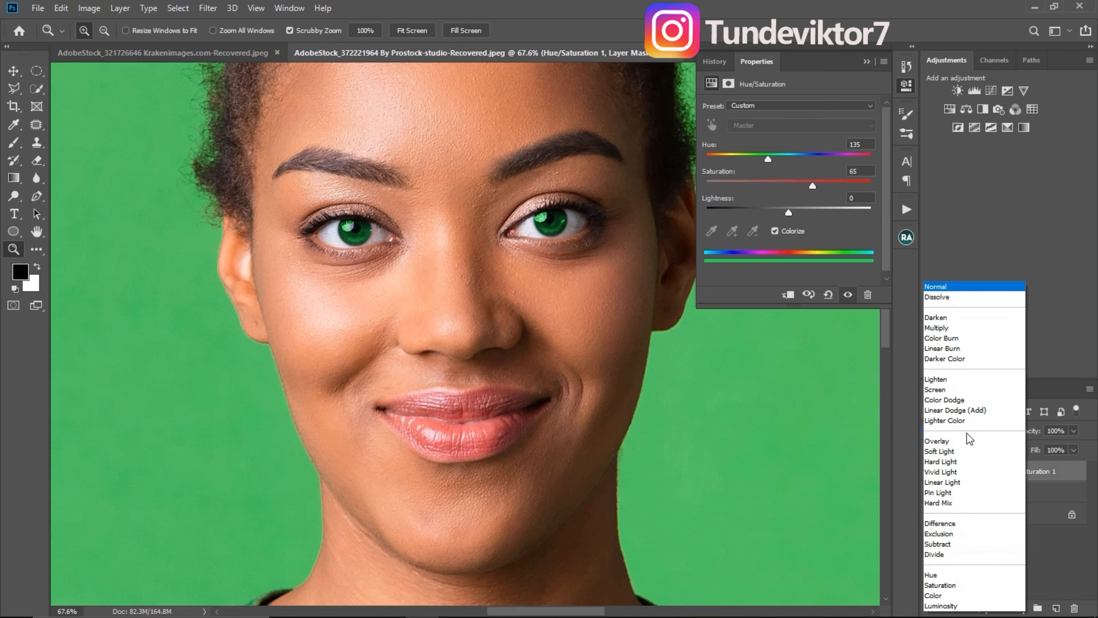
pyautogui.press('Down')
pyautogui.press('Down')
pyautogui.press('Down')
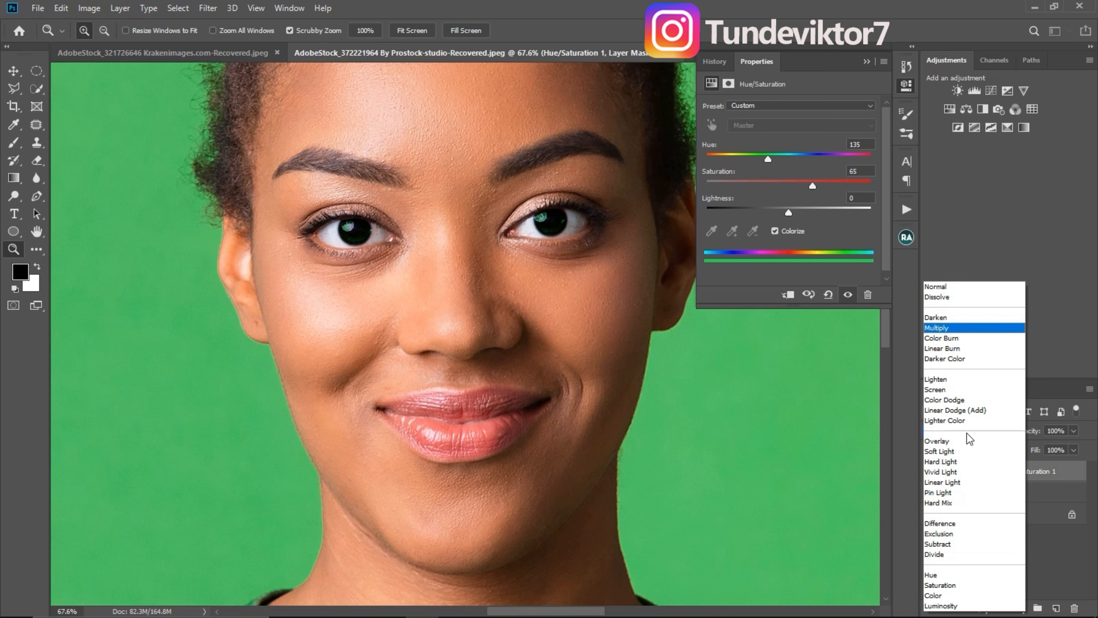
pyautogui.press('Down')
pyautogui.press('Down')
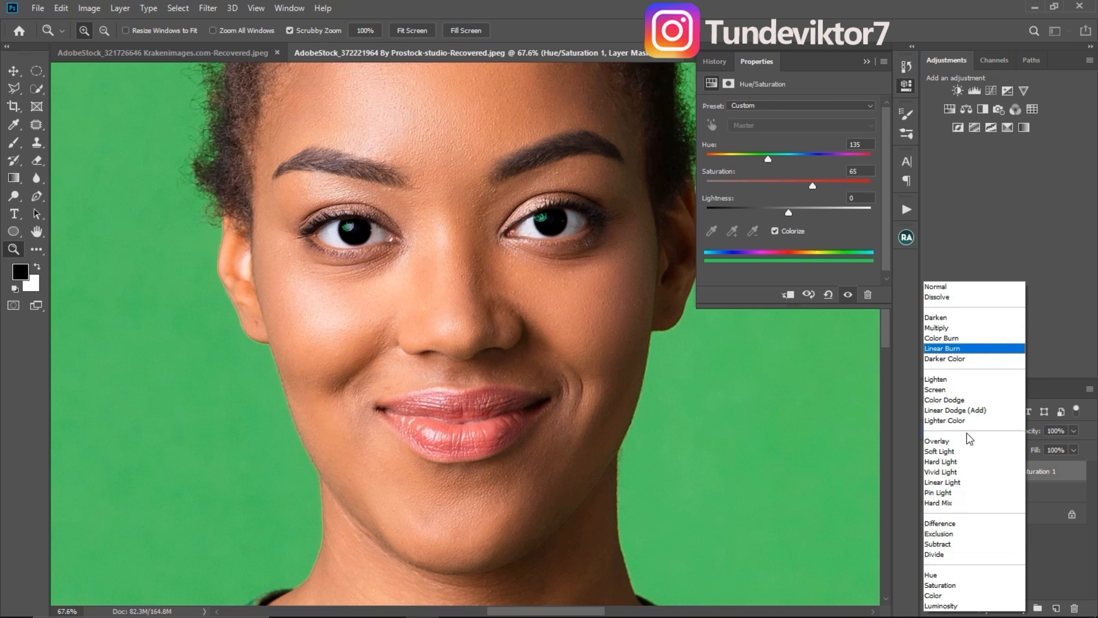
pyautogui.press('Down')
pyautogui.press('Down')
pyautogui.press('Down')
pyautogui.press('Down')
pyautogui.press('Down')
pyautogui.press('Down')
pyautogui.press('Down')
pyautogui.press('Down')
pyautogui.press('Down')
pyautogui.press('Down')
pyautogui.press('Down')
pyautogui.press('Down')
pyautogui.press('Down')
pyautogui.press('Down')
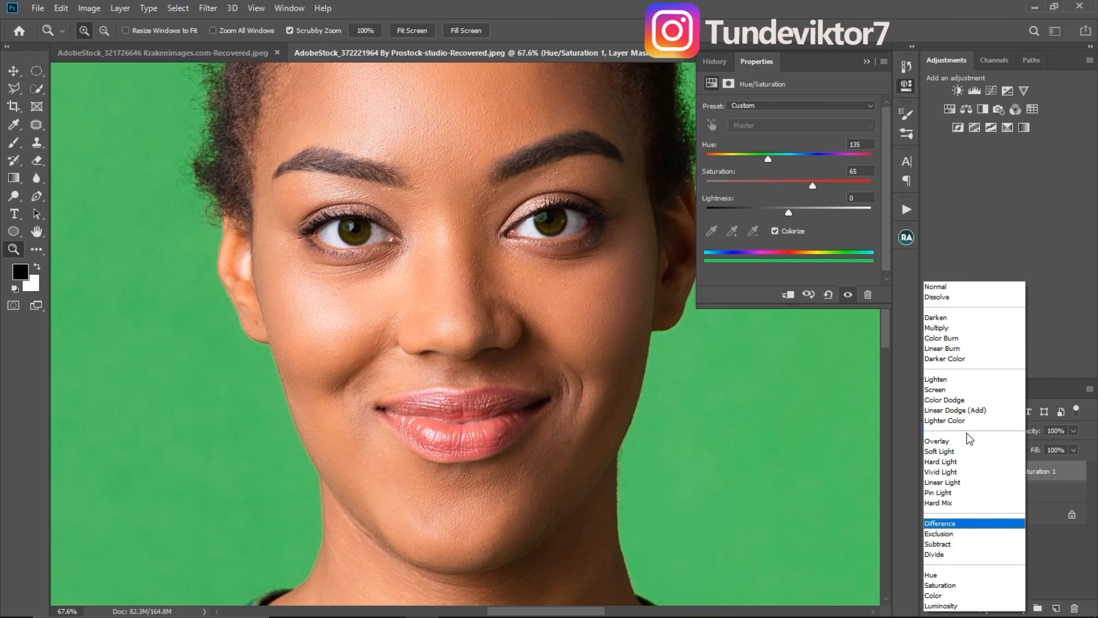
pyautogui.press('Up')
pyautogui.press('Up')
pyautogui.press('Up')
pyautogui.press('Up')
pyautogui.press('Up')
pyautogui.press('Up')
pyautogui.press('Up')
pyautogui.press('Up')
pyautogui.press('Up')
pyautogui.press('Up')
pyautogui.press('Up')
pyautogui.press('Up')
pyautogui.press('Up')
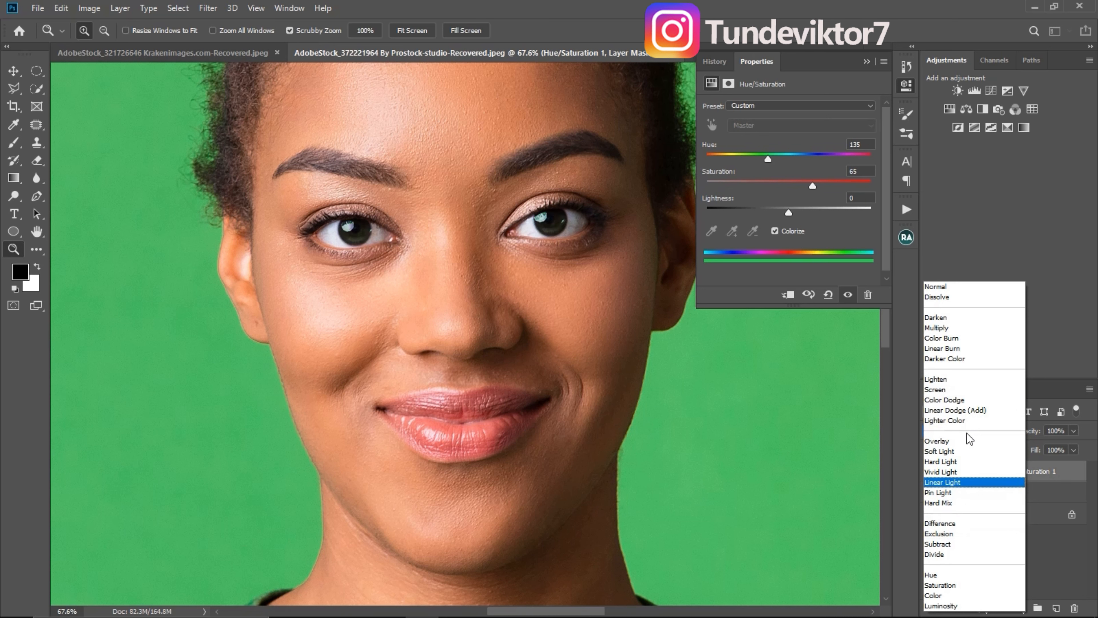
pyautogui.click(934, 286)
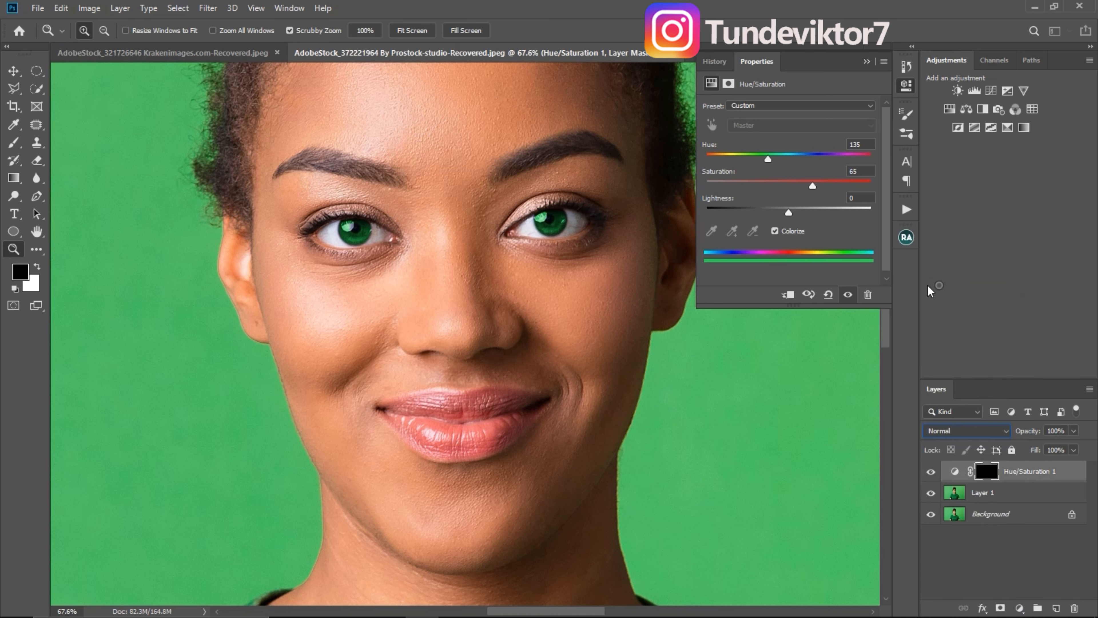
# Fine-tune the green of the eyes by setting the Hue/Saturation 1 hue to 128, keeping the lightness at 0
pyautogui.moveTo(788, 213)
pyautogui.mouseDown()
pyautogui.moveTo(806, 213)
pyautogui.moveTo(789, 214)
pyautogui.mouseUp()
pyautogui.moveTo(768, 161); pyautogui.dragTo(761, 164)
pyautogui.moveTo(517, 248); pyautogui.dragTo(463, 240)
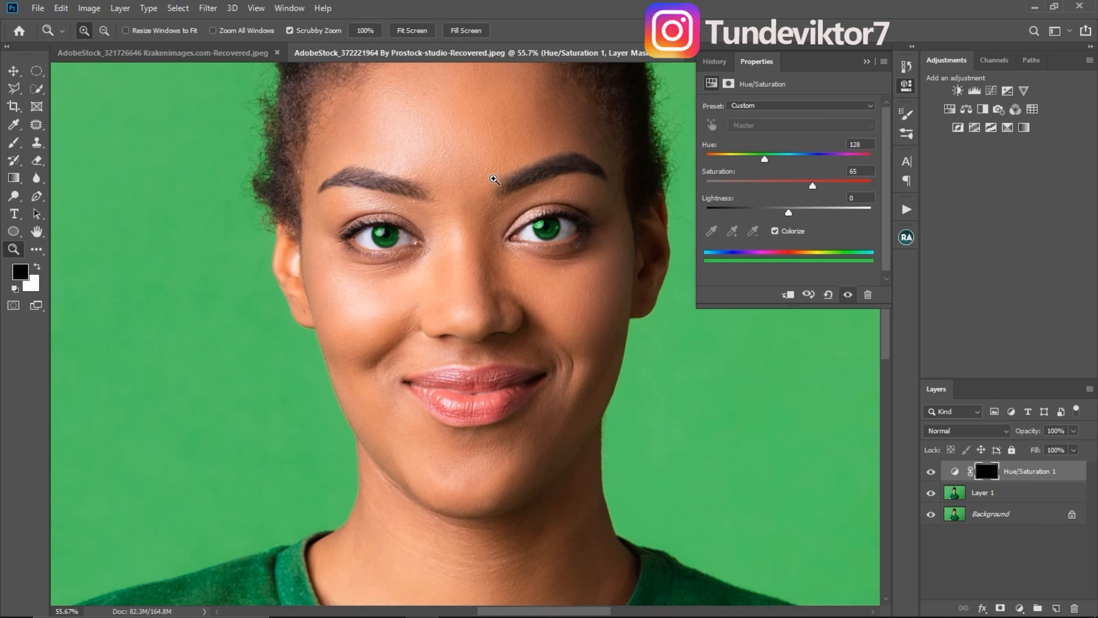
# Soften the Hue/Saturation 1 layer's mask edges with a Gaussian Blur of 3.1 pixels
pyautogui.click(208, 8)
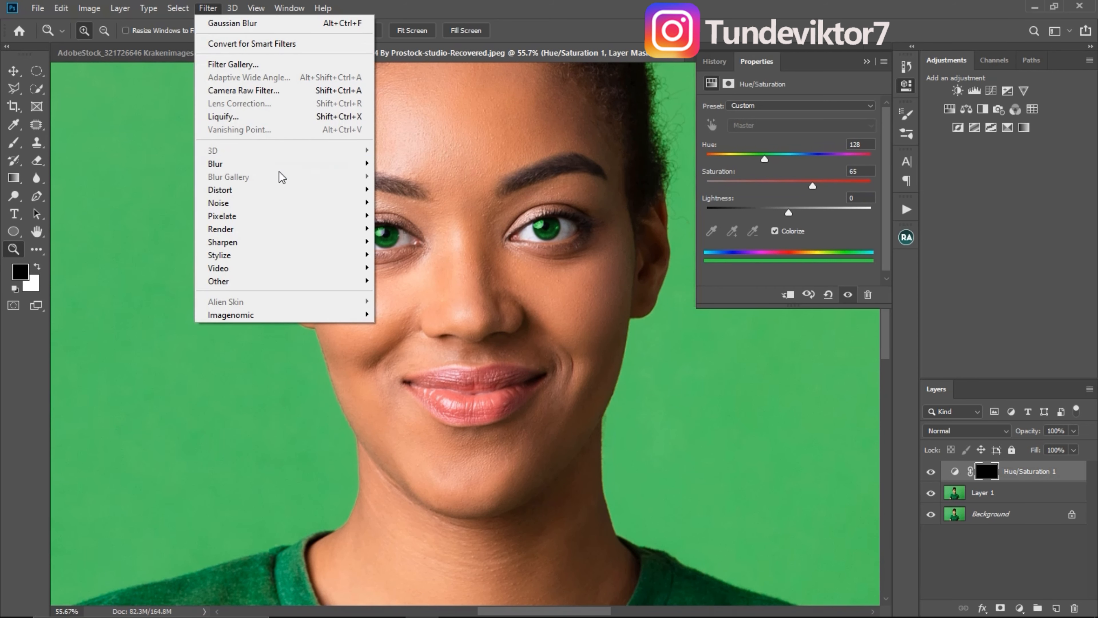
pyautogui.moveTo(287, 165)
pyautogui.click(156, 217)
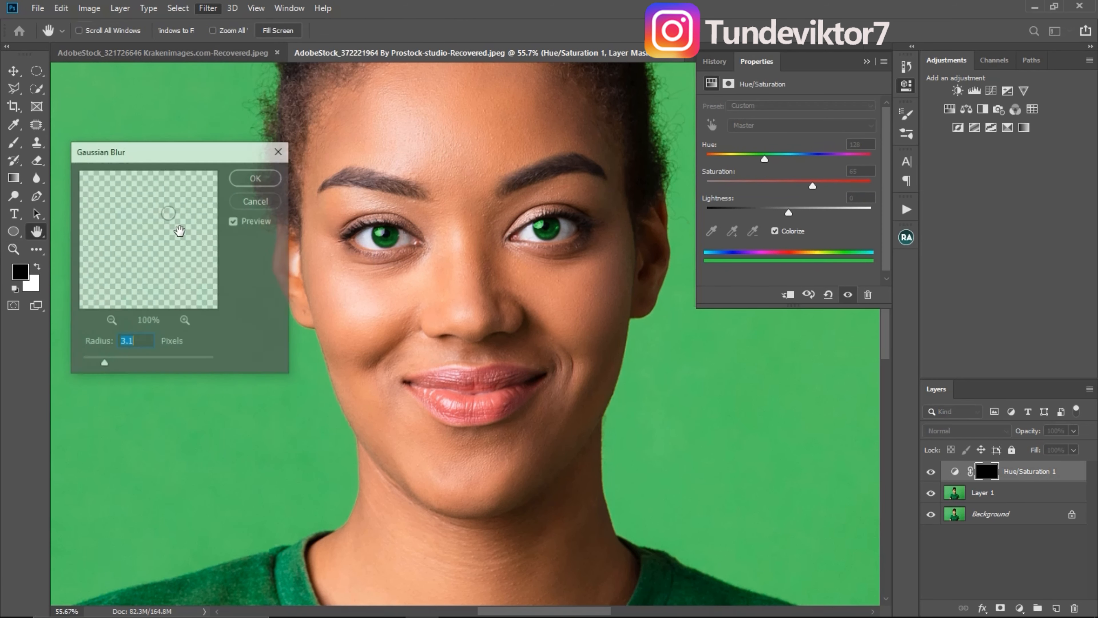
pyautogui.click(256, 178)
# Check the green eyes up close against the original by hiding and showing the Hue/Saturation 1 layer
pyautogui.press('z')
pyautogui.moveTo(485, 230); pyautogui.dragTo(639, 342)
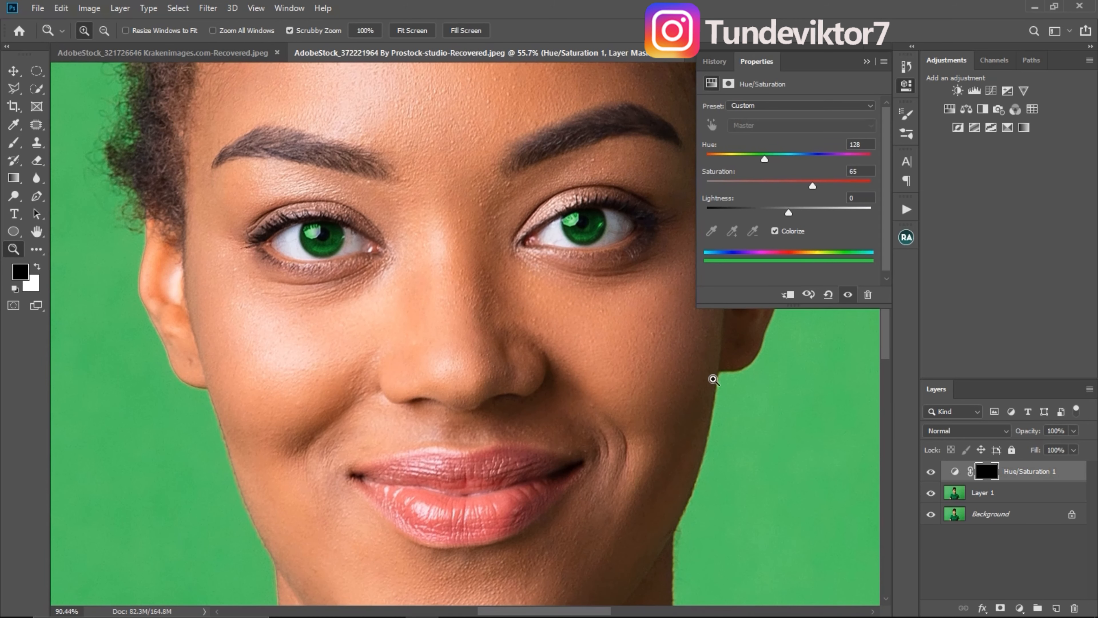
pyautogui.click(932, 473)
pyautogui.click(932, 473)
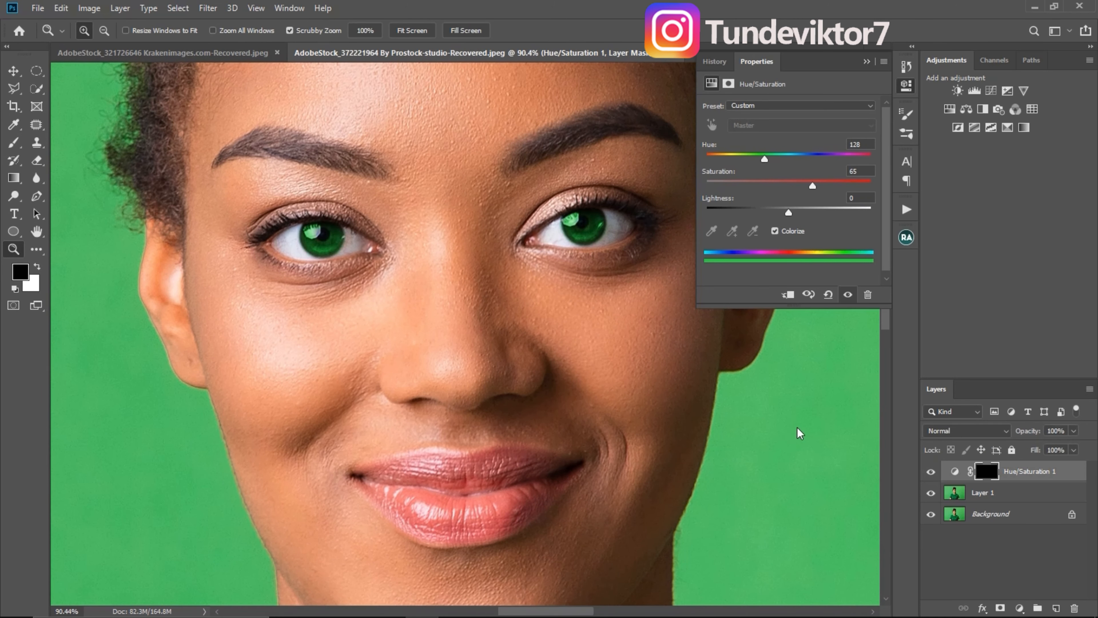
pyautogui.moveTo(483, 270); pyautogui.dragTo(448, 276)
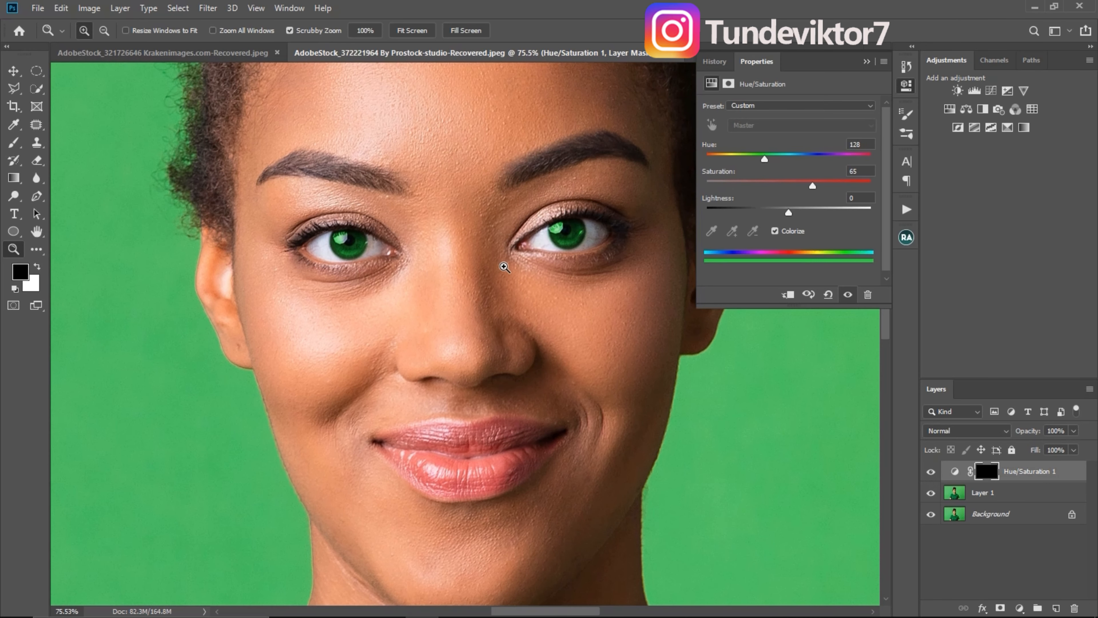